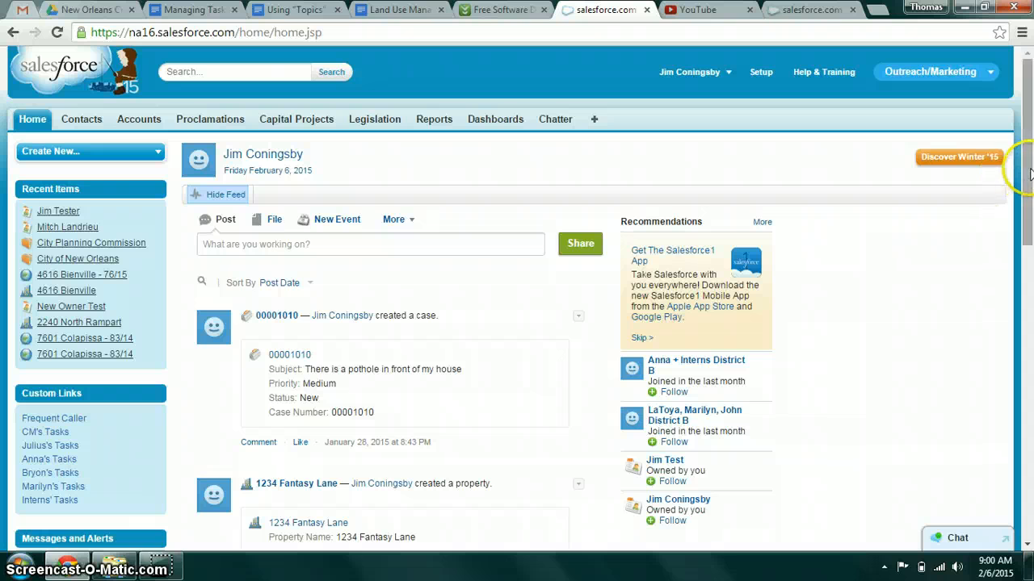
Create a new task from My Tasks and add the first available staff member to NOCCB Staff Assigned To Task
drag(1030, 176, 1029, 318)
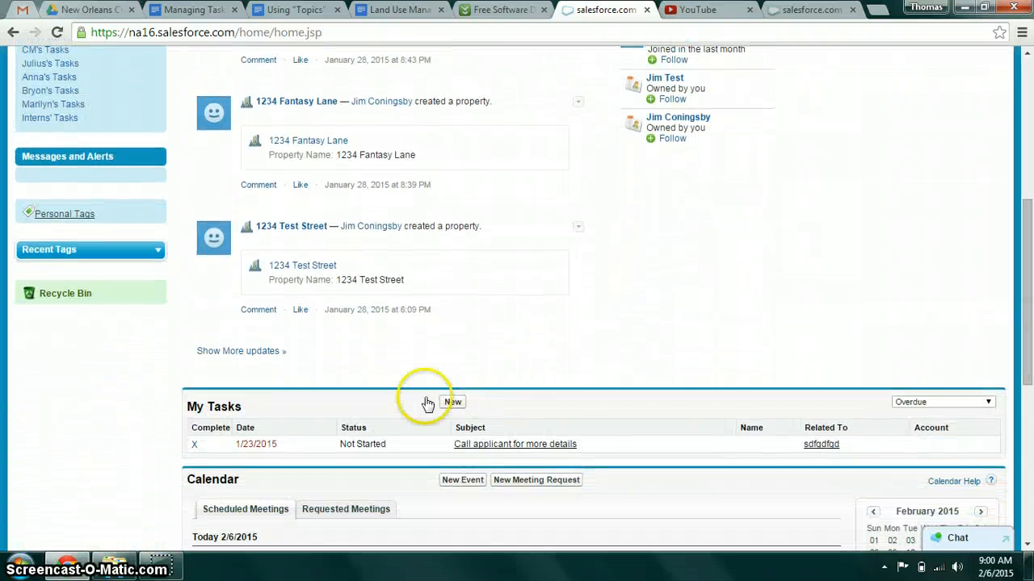
click(450, 403)
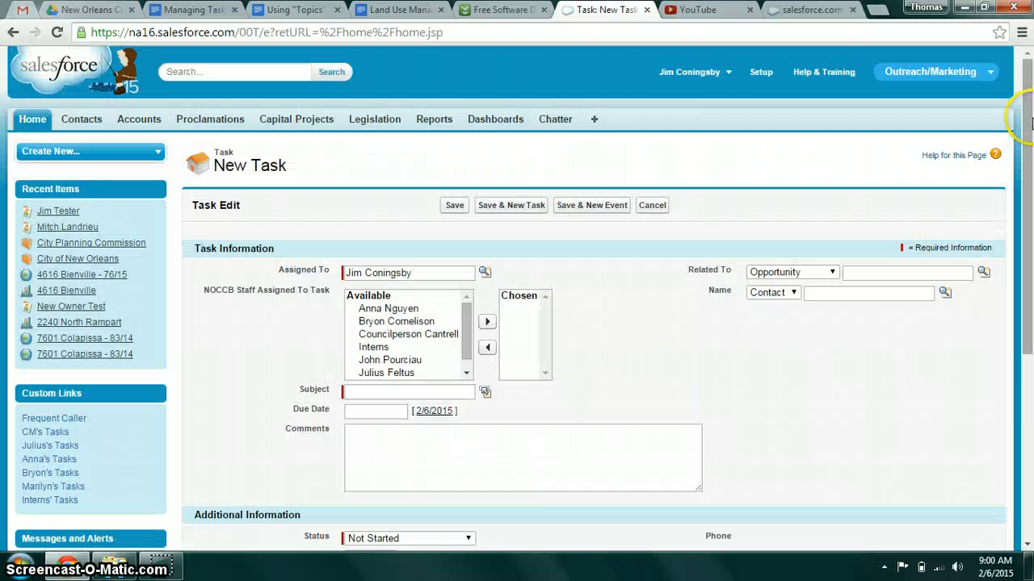
drag(1030, 121, 1005, 222)
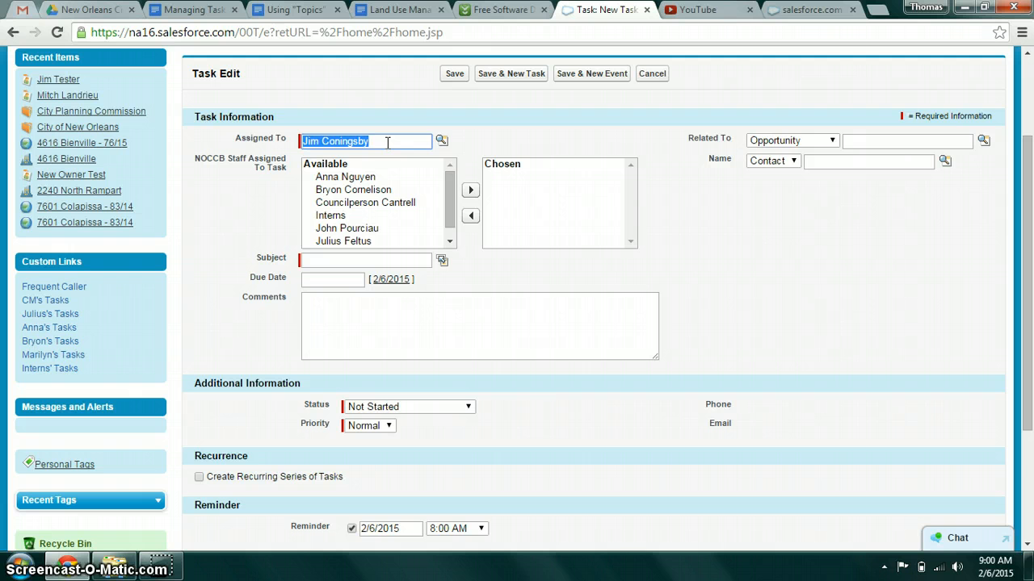
click(333, 177)
click(469, 191)
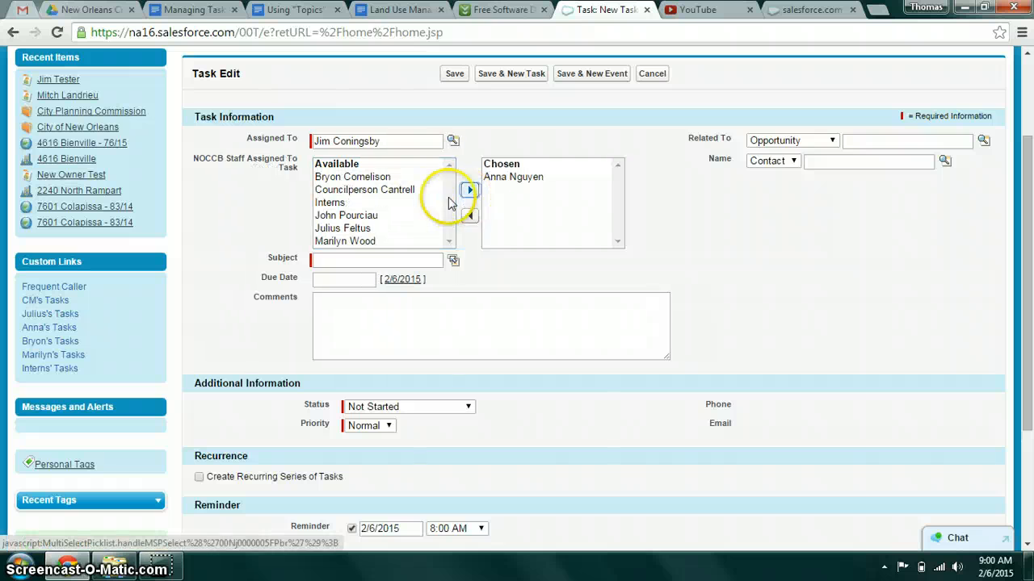
Add the councilperson to the task's chosen staff, and take that entry out again
click(387, 190)
click(469, 190)
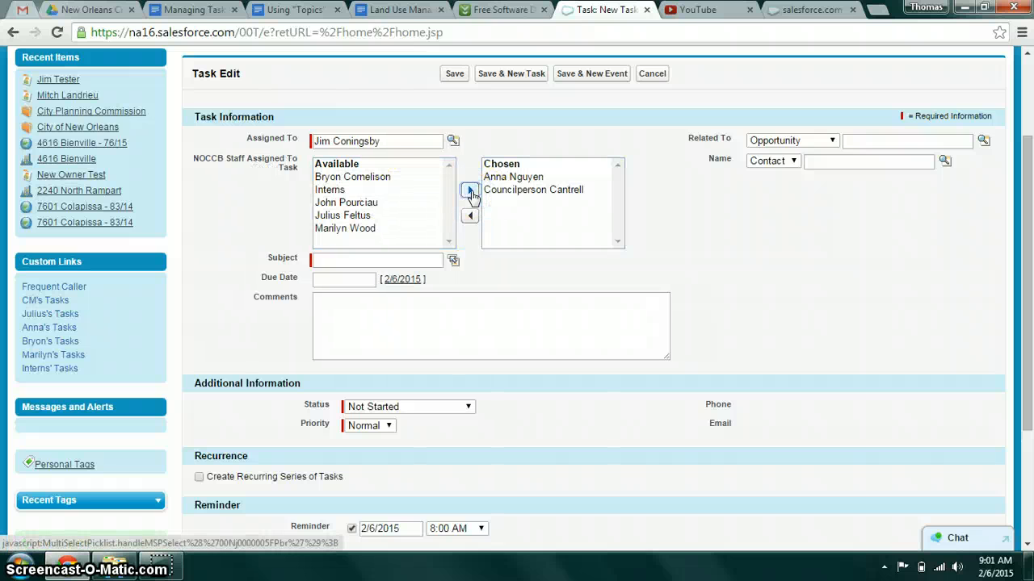
click(493, 189)
click(468, 218)
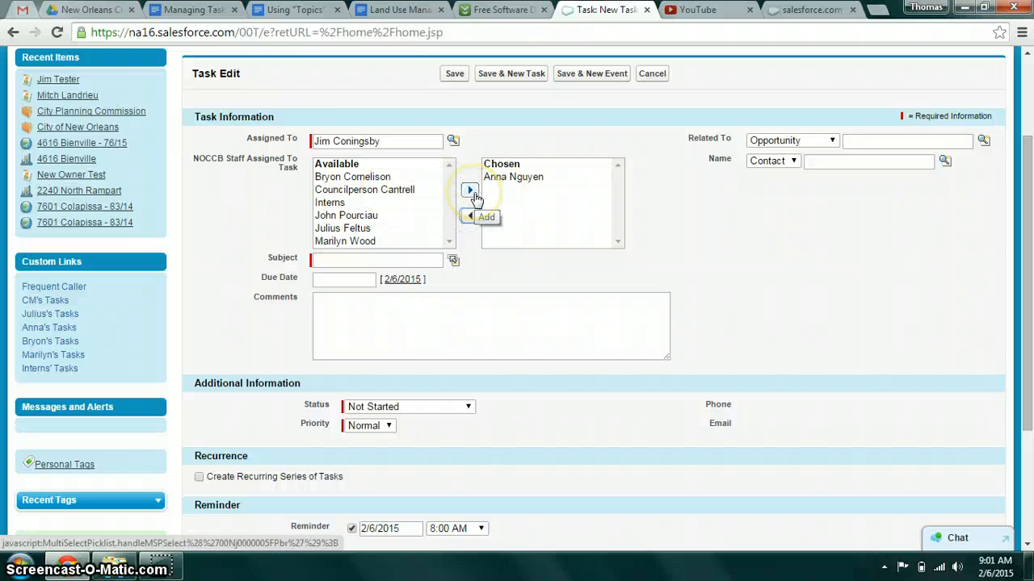
Enter "This is a task" as the task's subject and set its due date to 2/19/2015
click(371, 260)
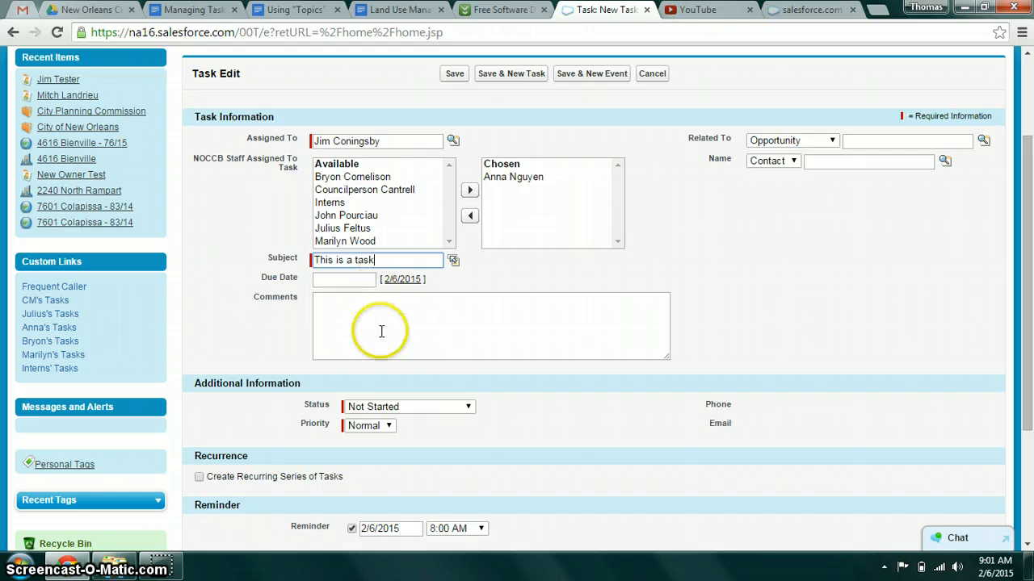
click(339, 279)
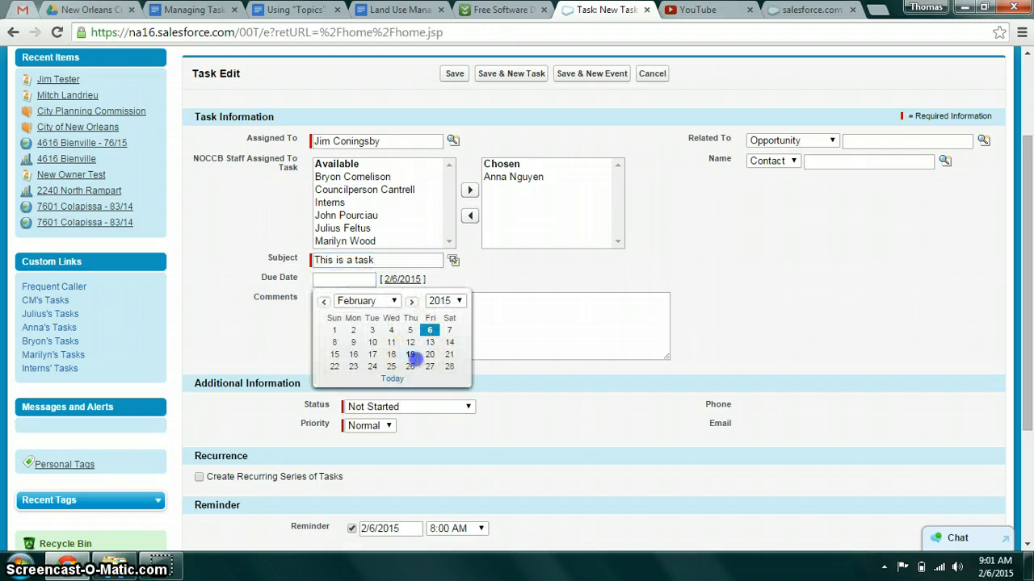
click(411, 356)
click(539, 337)
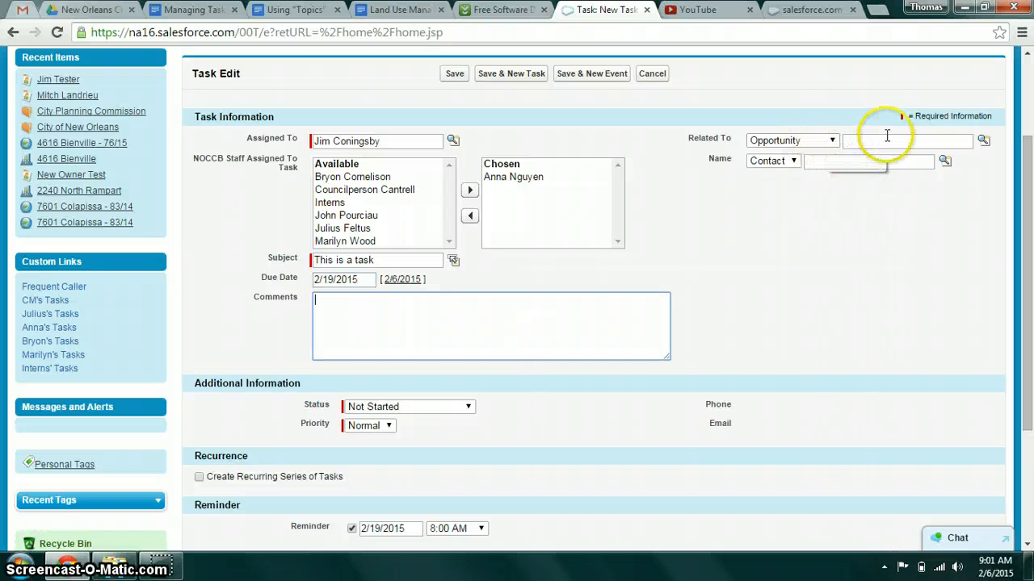
Relate the task to a Proclamation, looking up and choosing the record dated 6/7/15
click(833, 143)
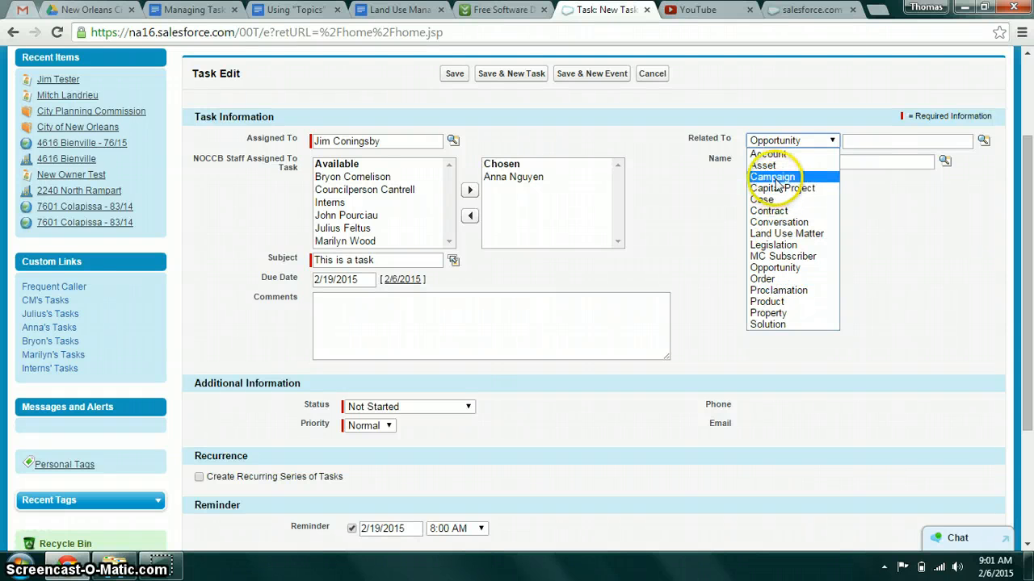
click(775, 290)
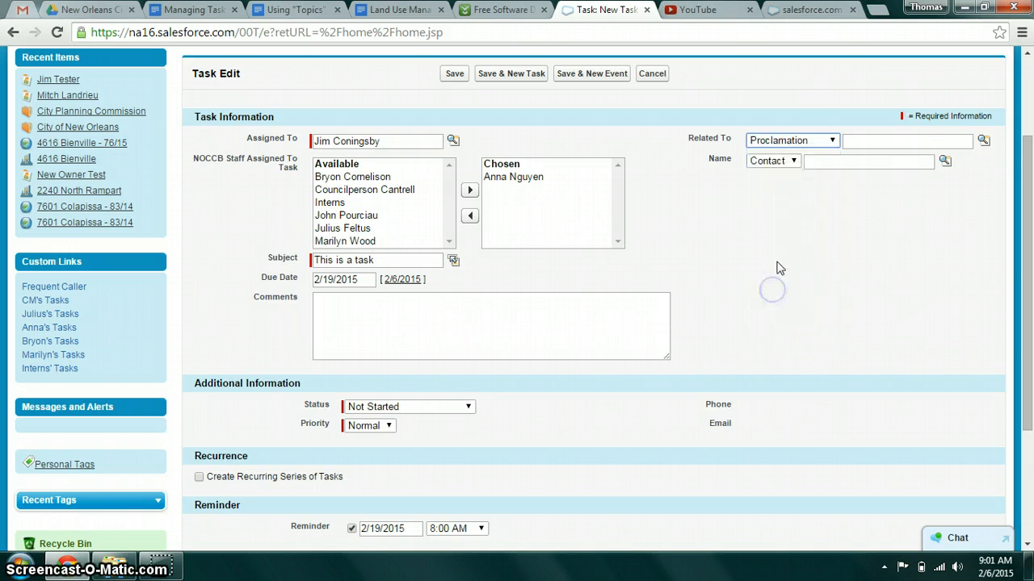
click(984, 142)
drag(861, 158, 602, 118)
click(338, 286)
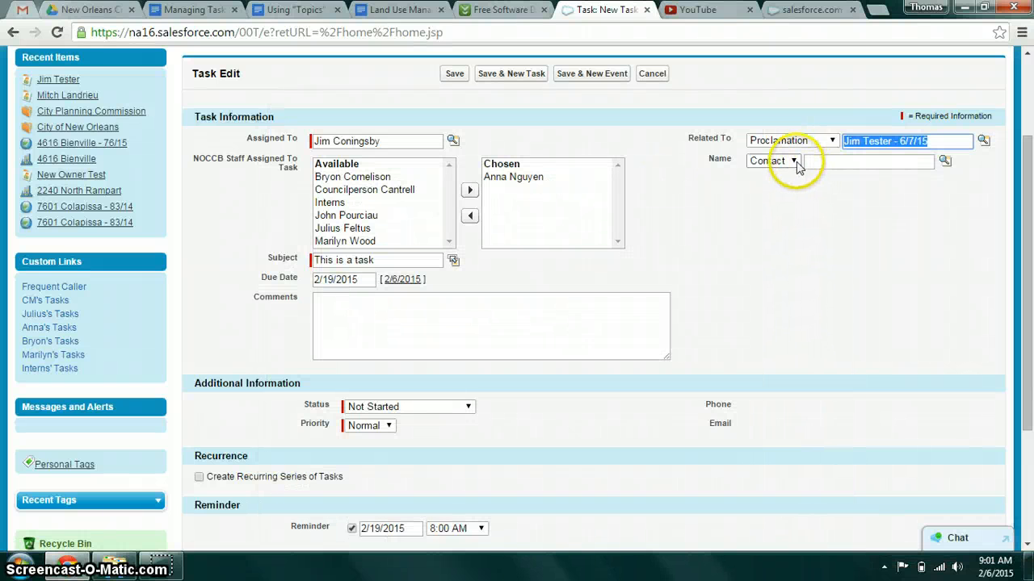
Look up a contact for the task's Name field and choose the first recently viewed contact
click(944, 163)
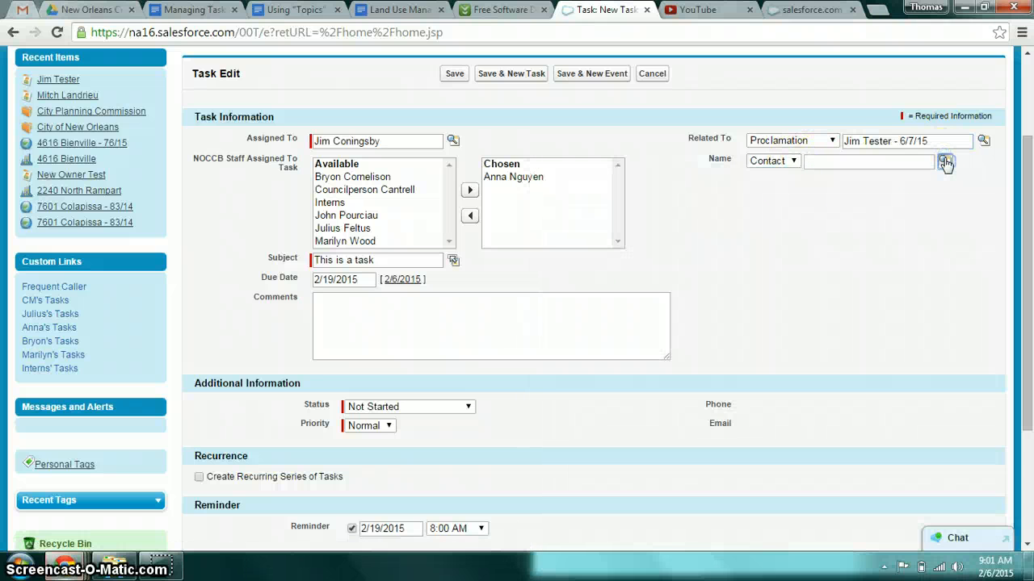
drag(843, 162, 503, 96)
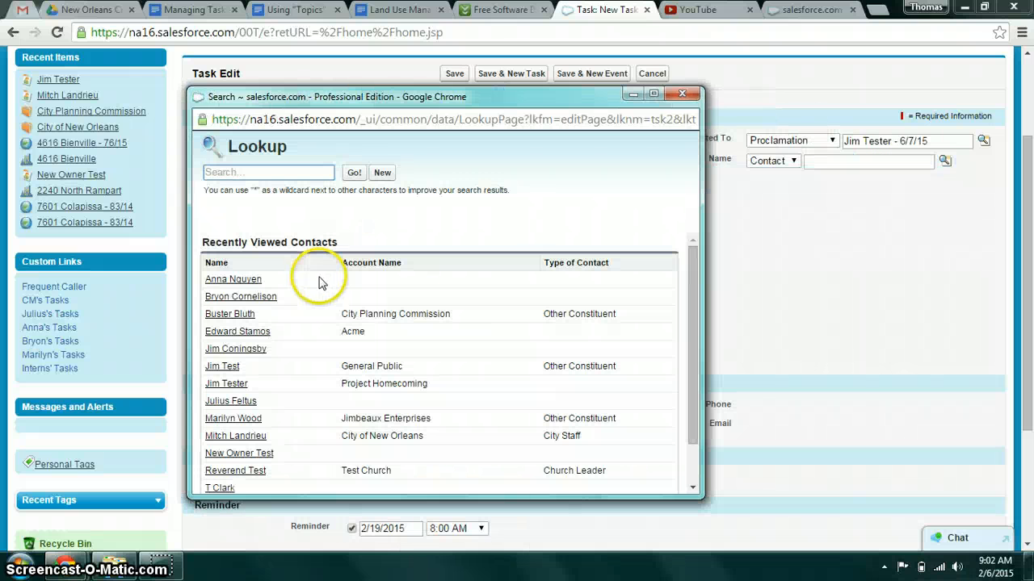
click(246, 280)
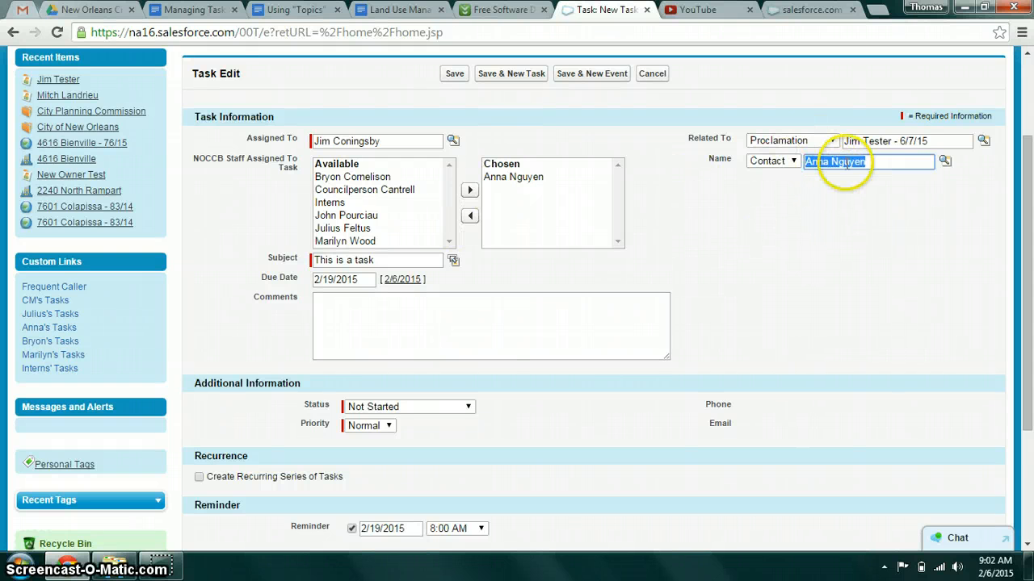
Replace the task's contact with the City Planning Commission contact from the lookup
key(BackSpace)
click(945, 161)
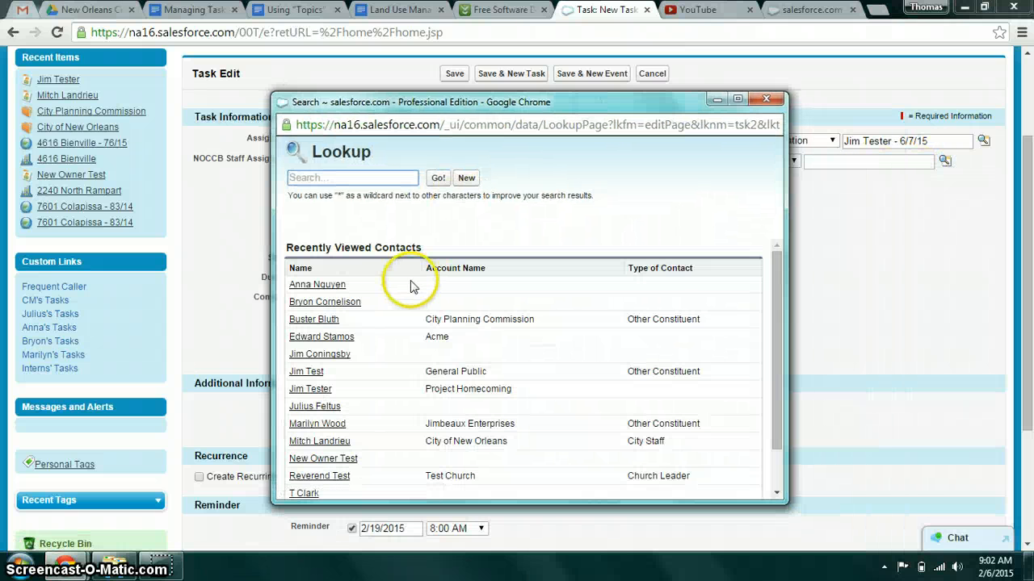
click(313, 318)
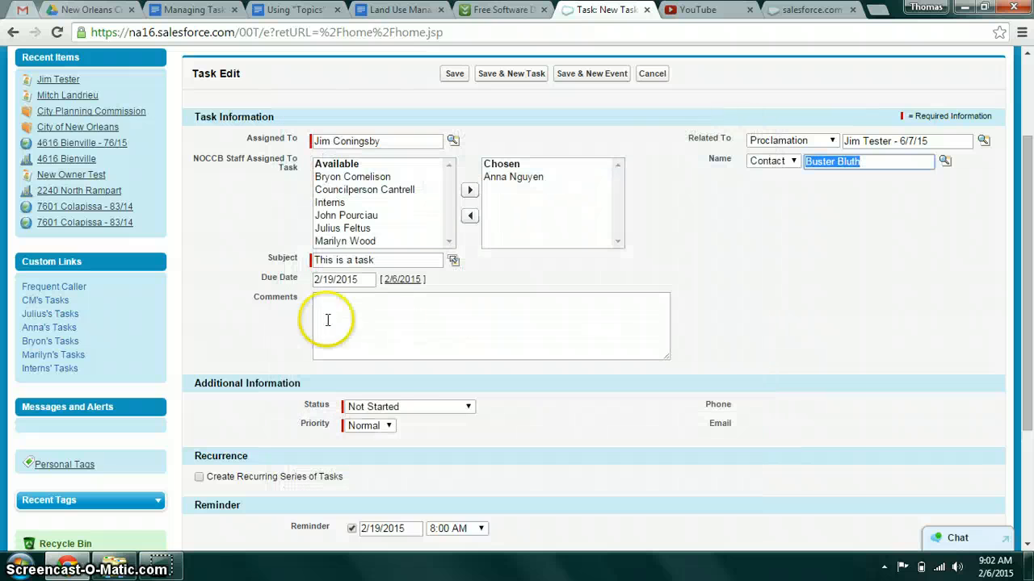
Examine the task's status and priority options, keeping Not Started and Normal
click(372, 408)
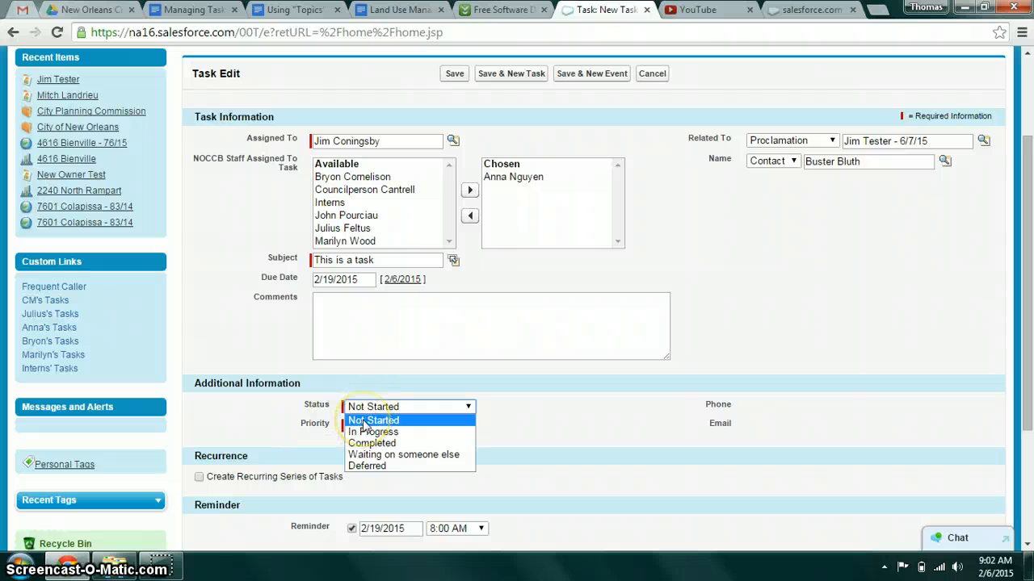
click(359, 422)
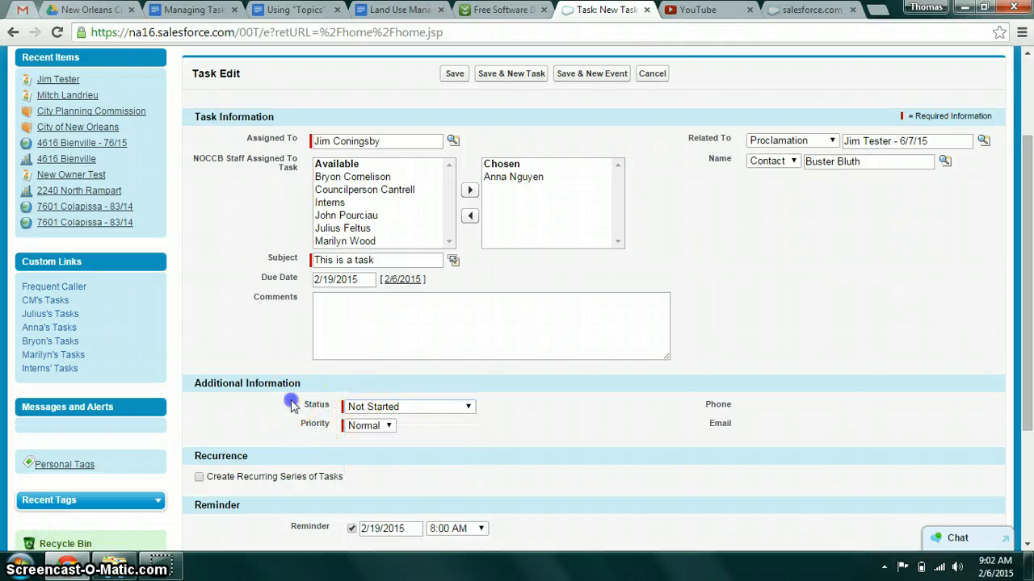
click(364, 425)
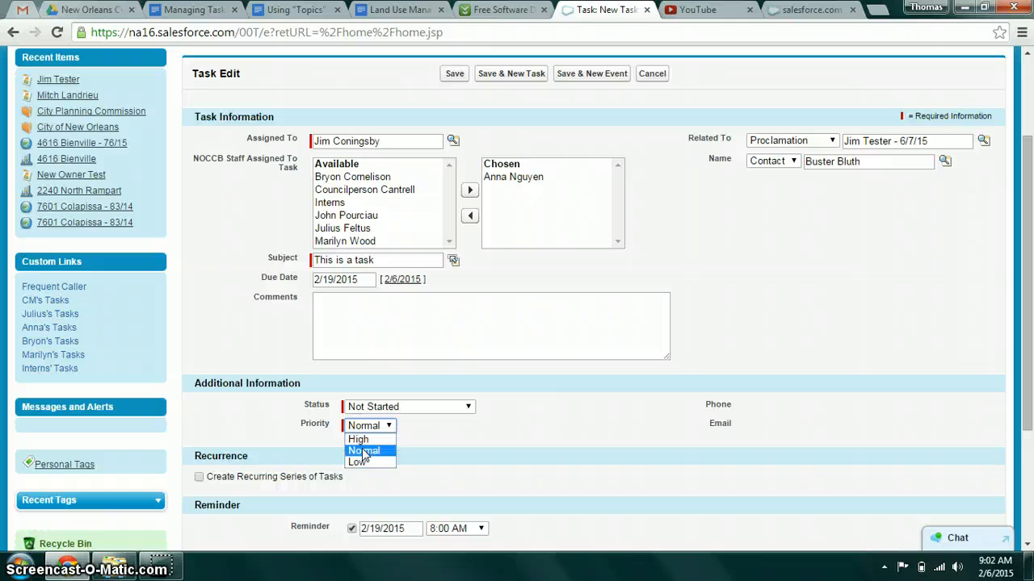
click(323, 434)
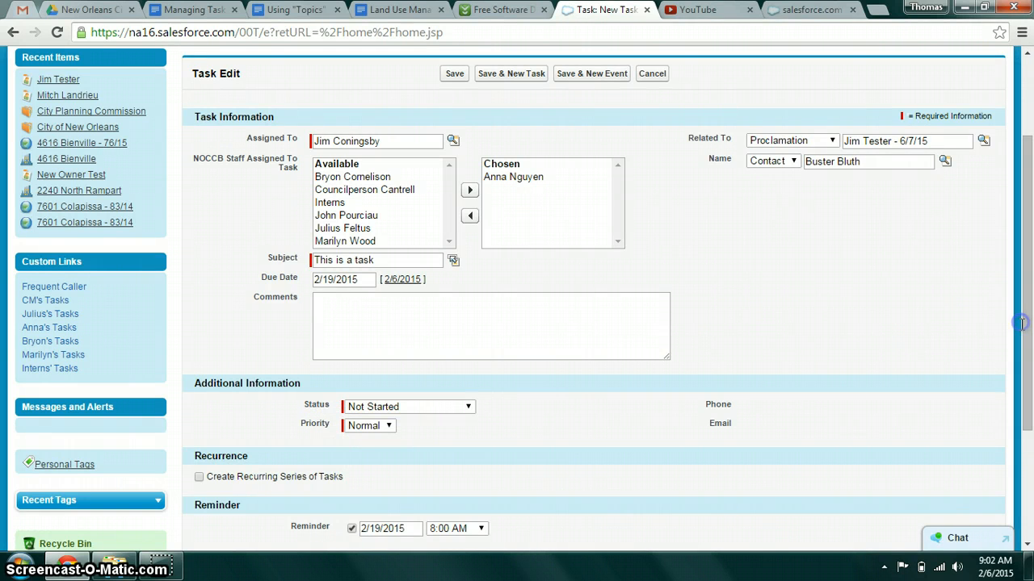
Turn on the recurring series of tasks to view its frequency settings, and turn it off again
drag(1027, 331, 1027, 404)
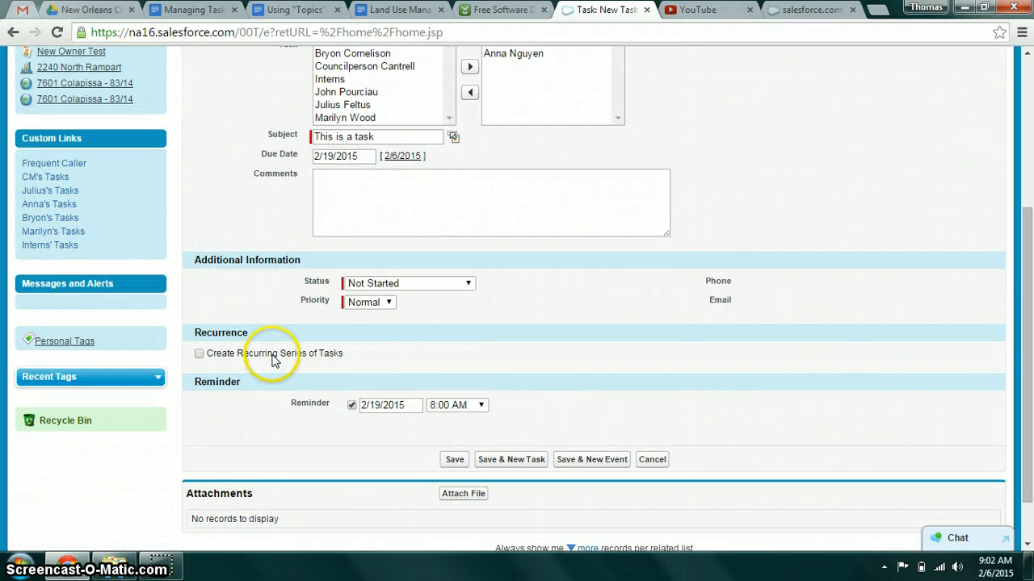
click(199, 354)
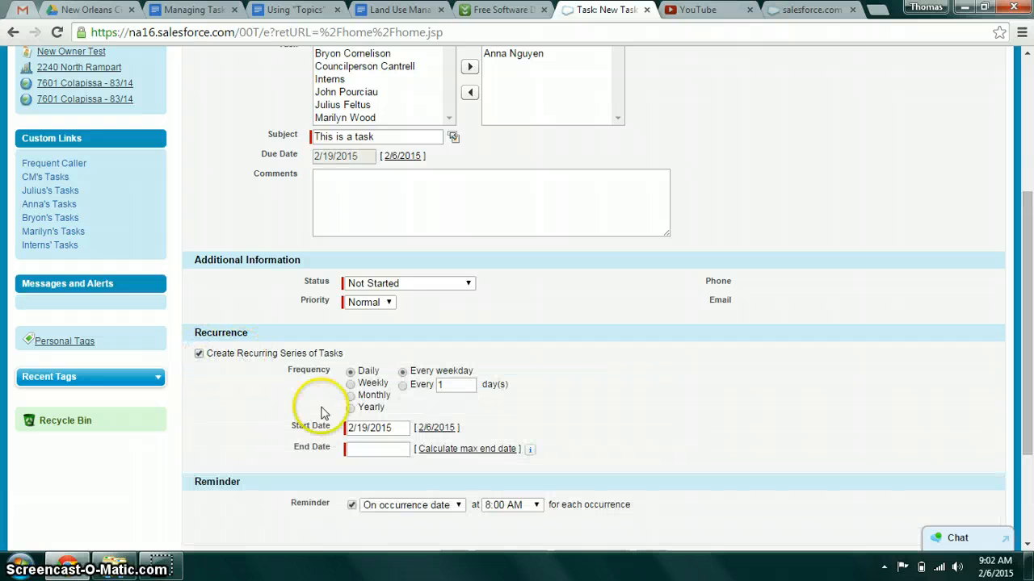
click(198, 354)
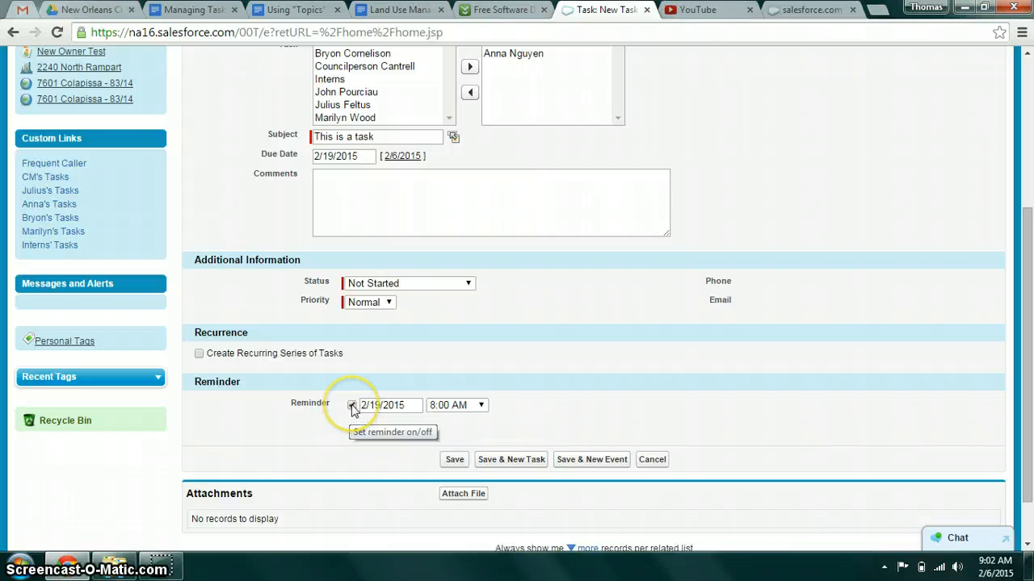
Turn off the task's reminder and save the new task
drag(1025, 353, 1028, 289)
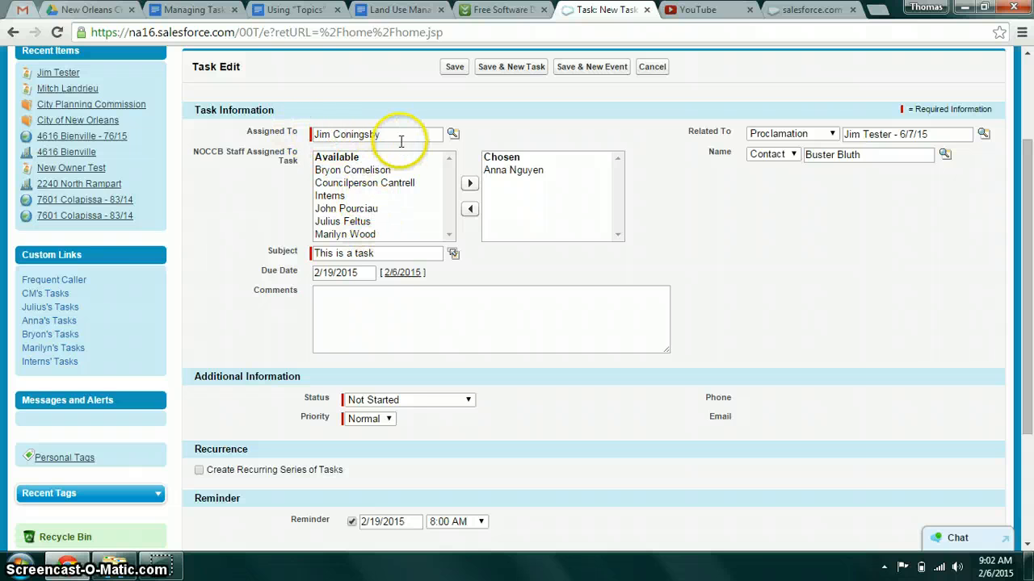
drag(1028, 240, 1029, 303)
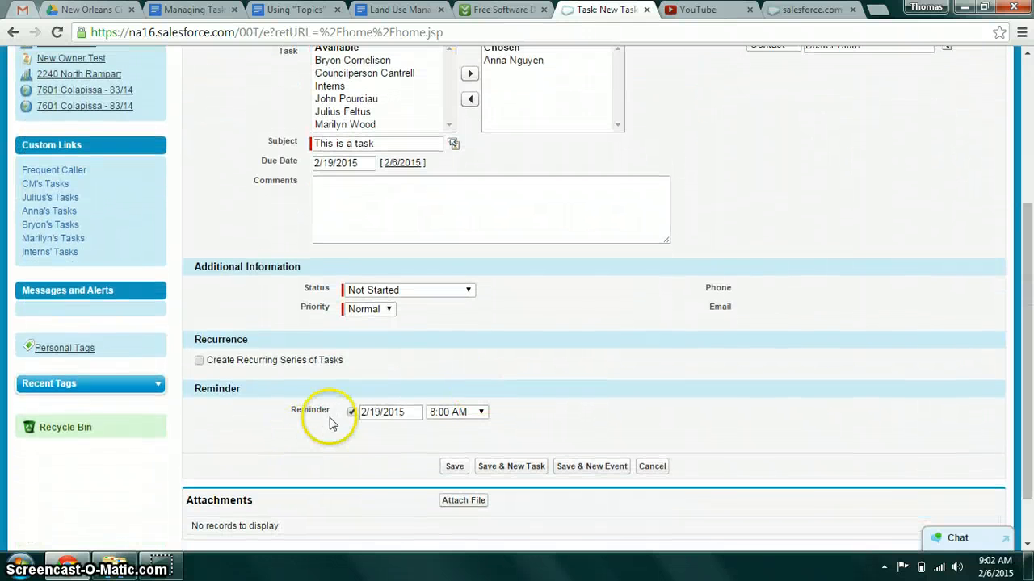
click(353, 412)
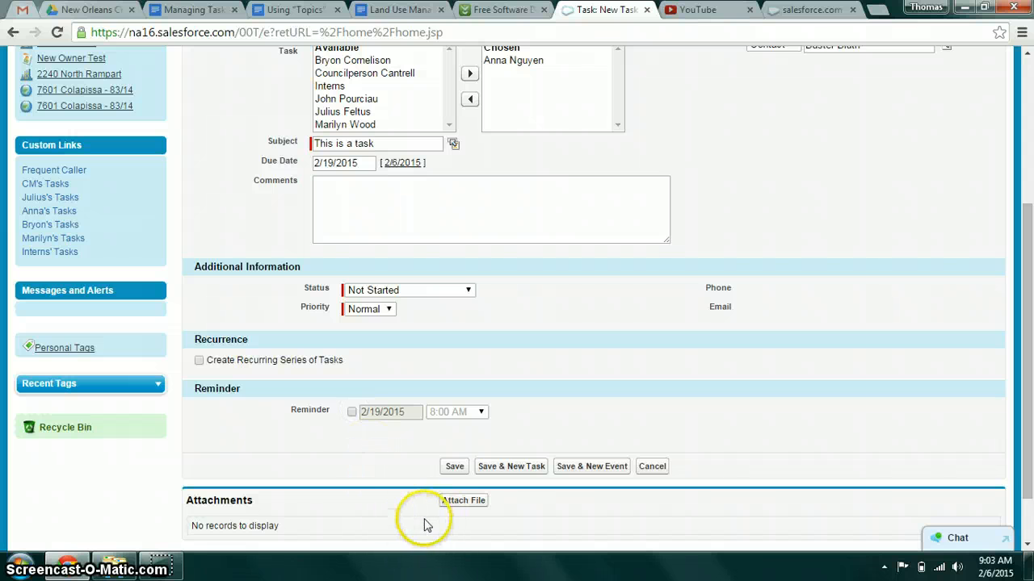
click(454, 468)
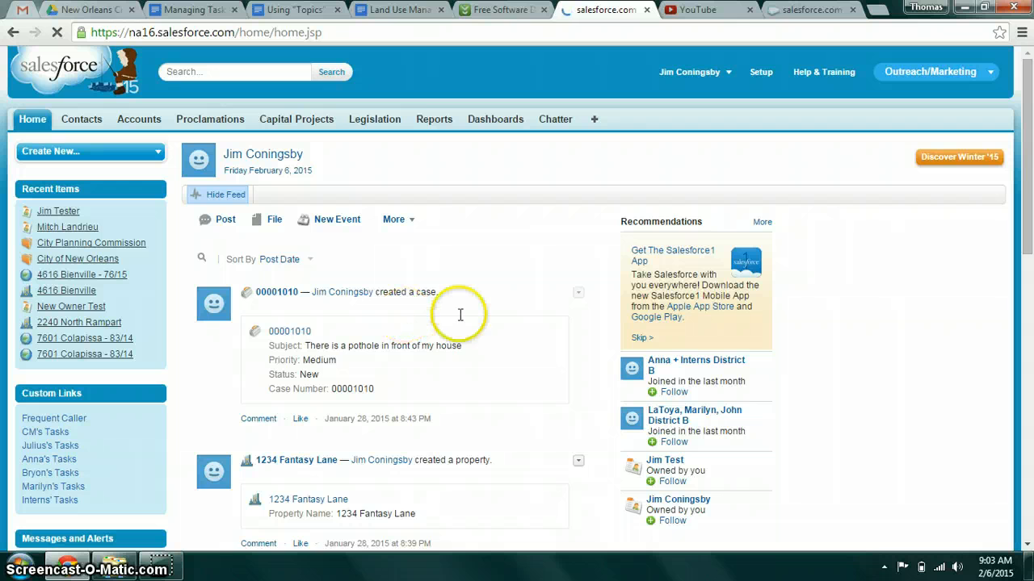
Open the proclamation dated 6/7/15 and check its Open Activities for the new task
click(212, 123)
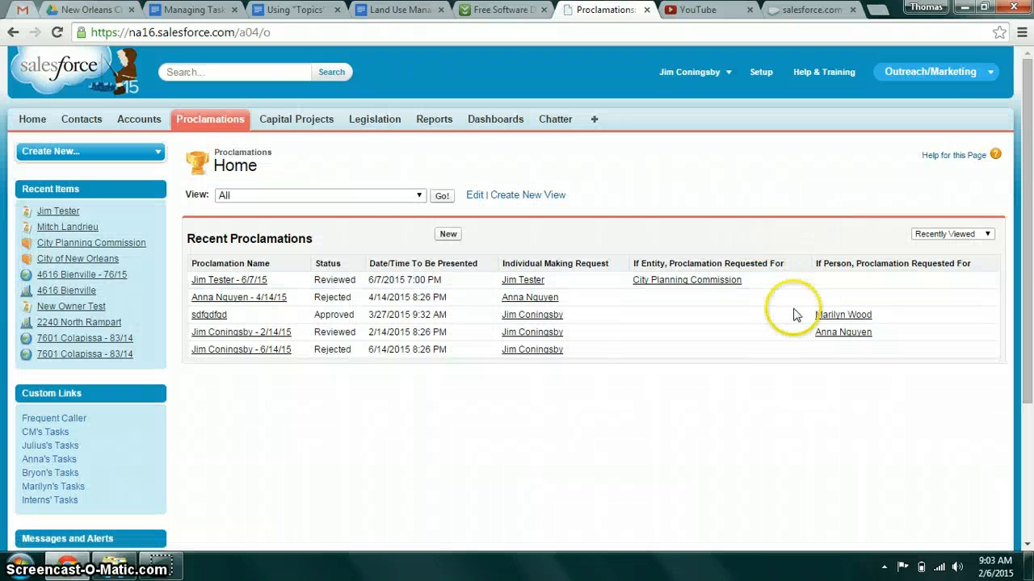
click(228, 283)
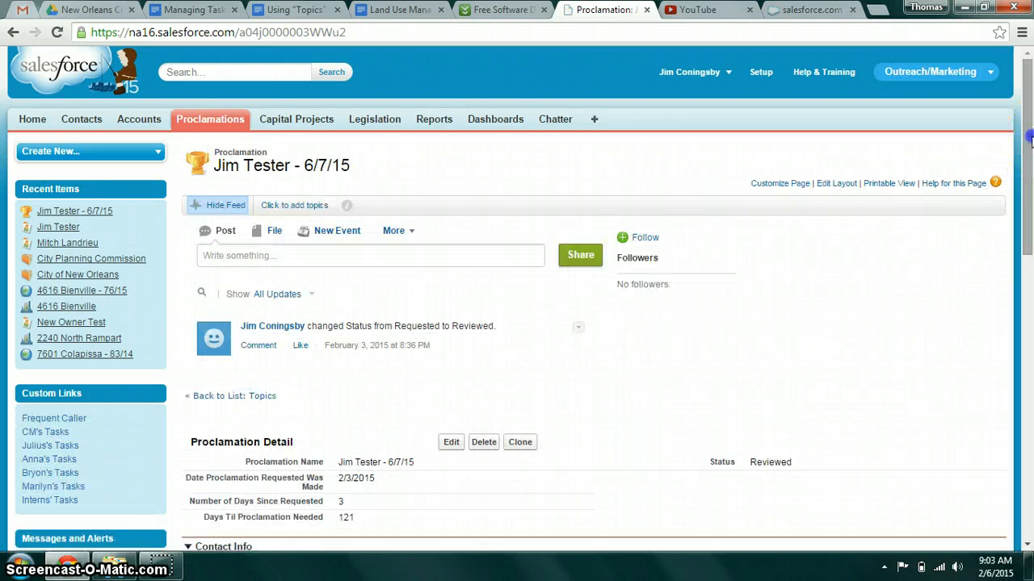
scroll(1030, 139, down, 10)
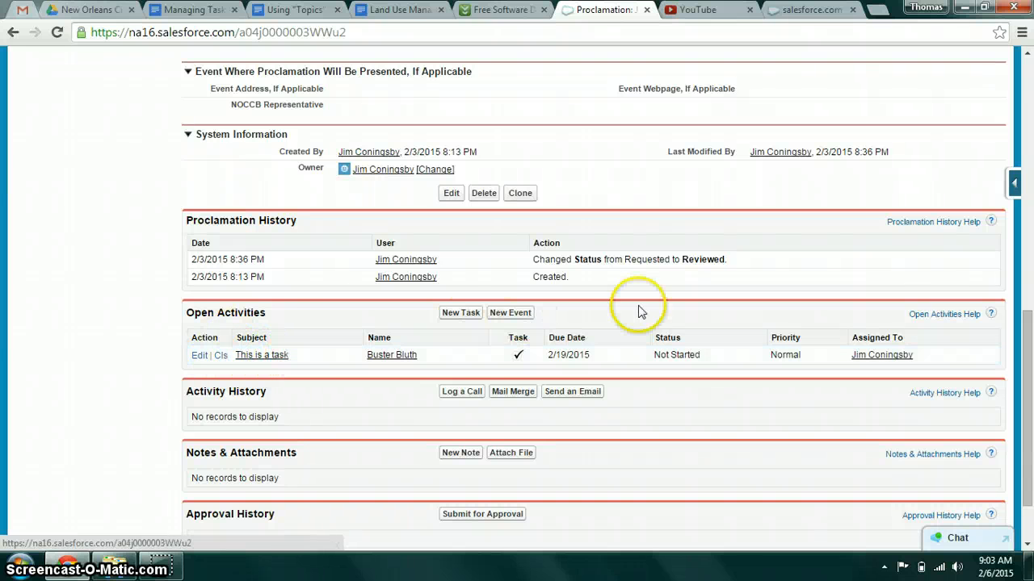
Open the first recent legislation record, with status Added To Council Docket, and examine its Open Activities section
drag(1030, 332, 1028, 97)
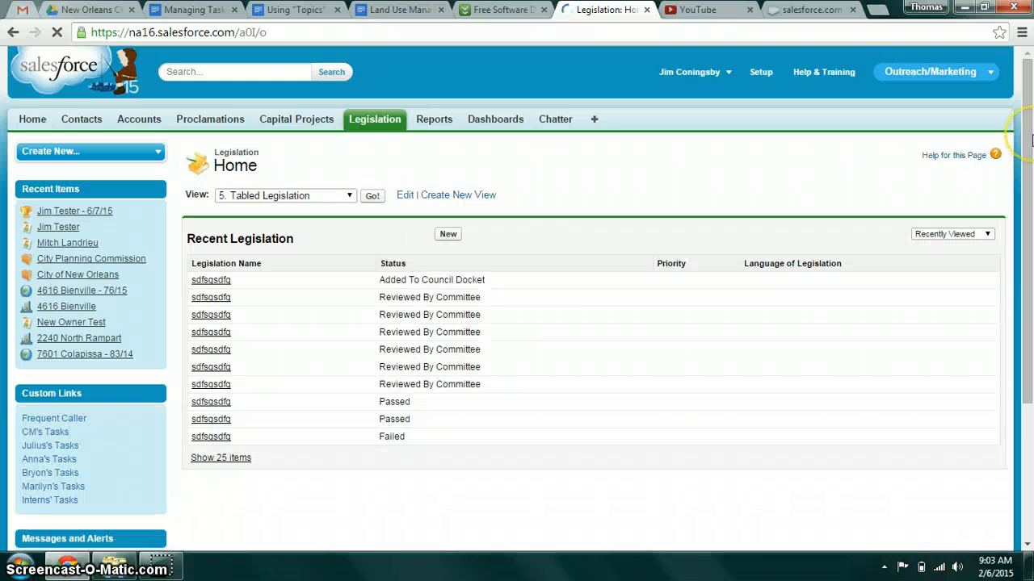
scroll(1022, 129, down, 1)
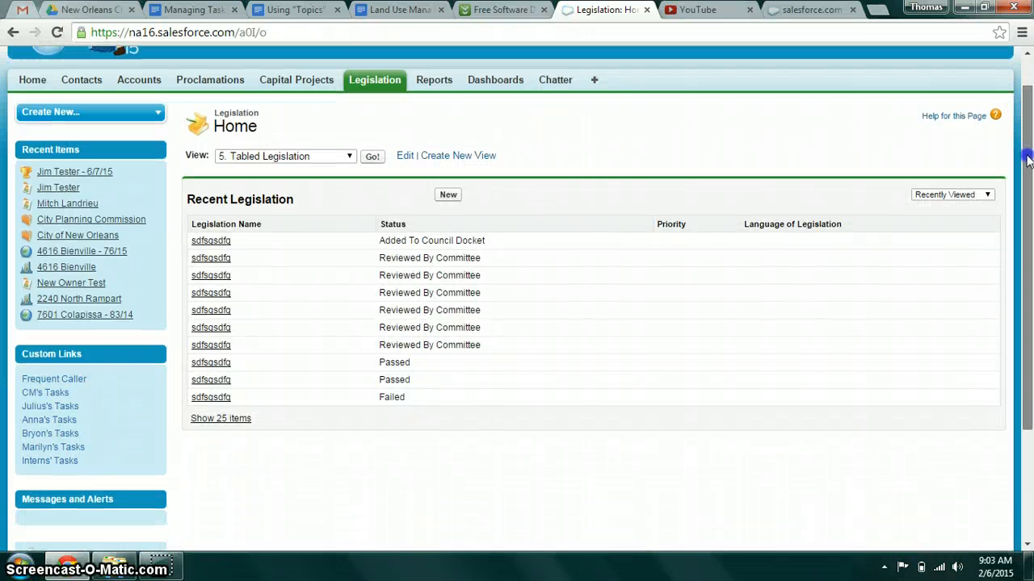
click(211, 241)
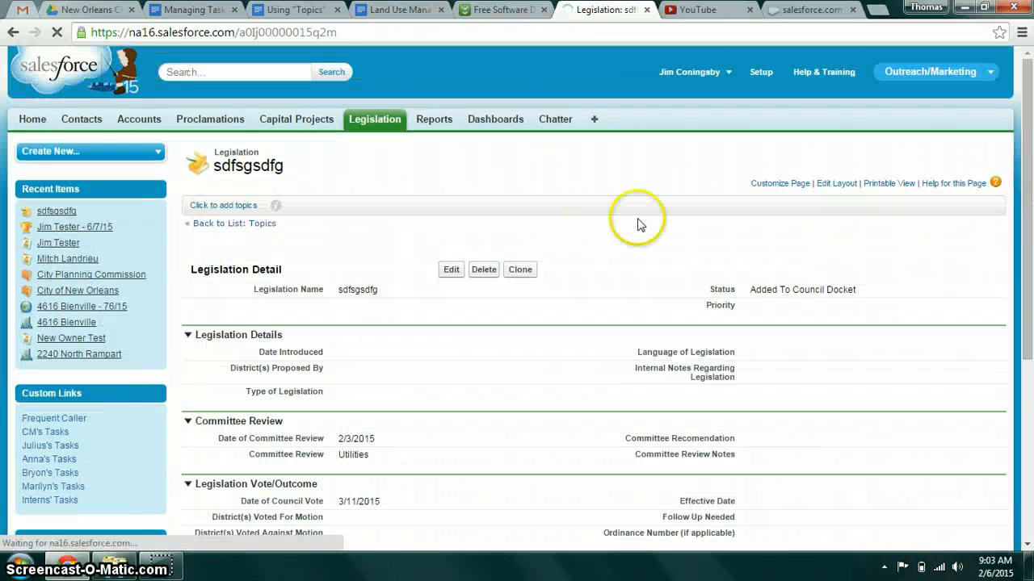
drag(1023, 222, 1024, 420)
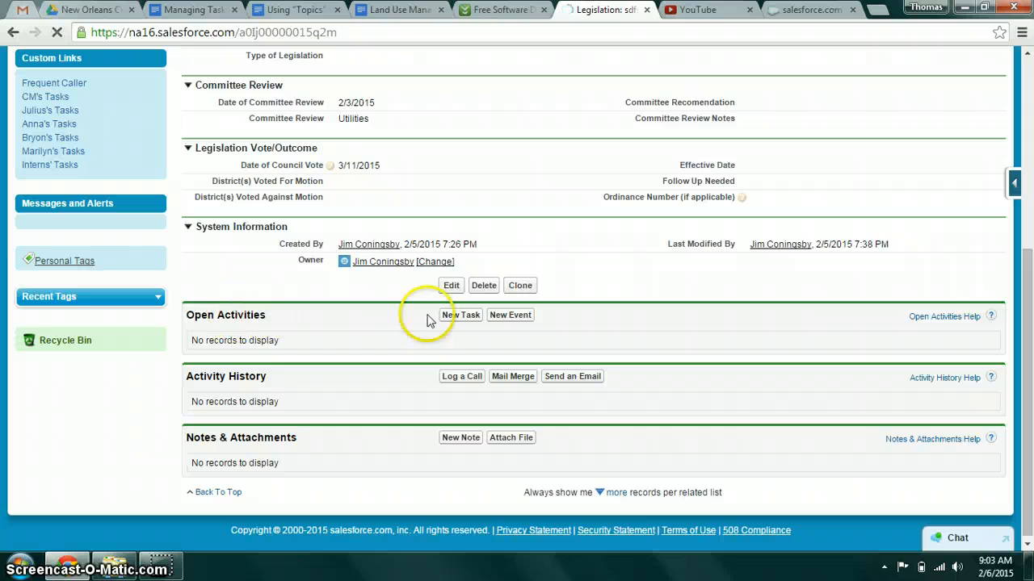
Open a new task form from the legislation record and examine its assignment, related record, status, recurrence and reminder fields
click(454, 320)
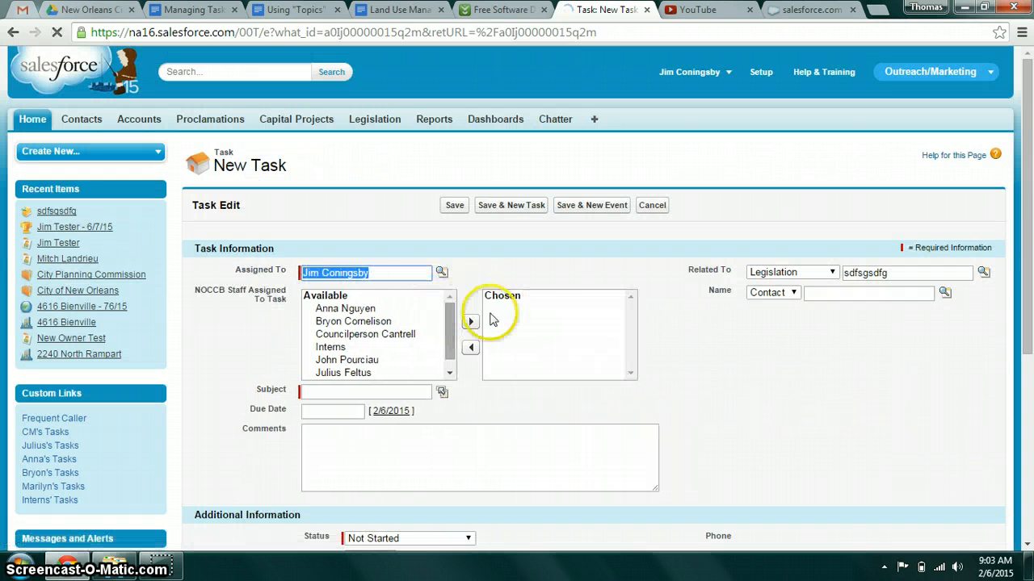
scroll(929, 243, down, 3)
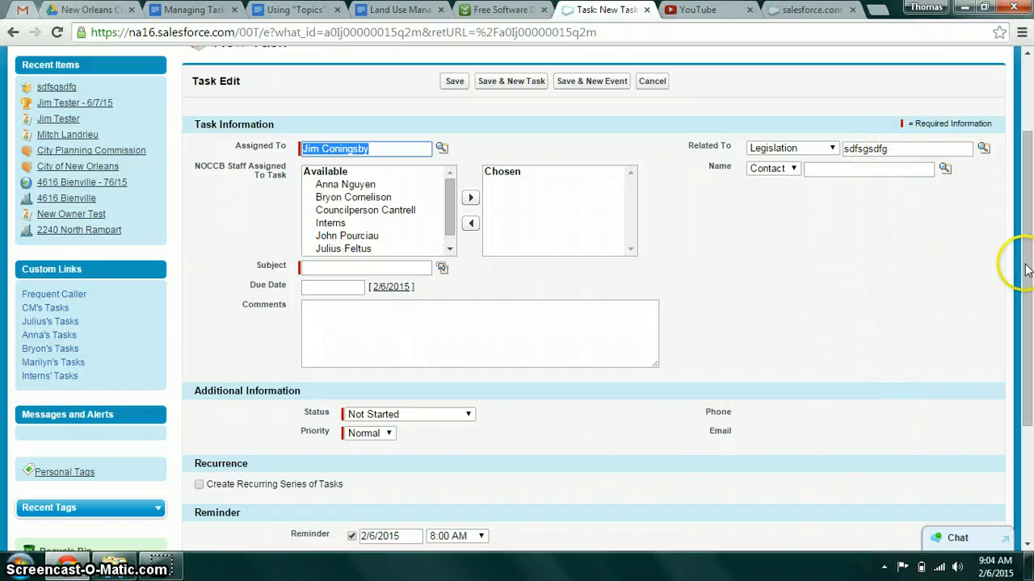
drag(1027, 266, 1025, 310)
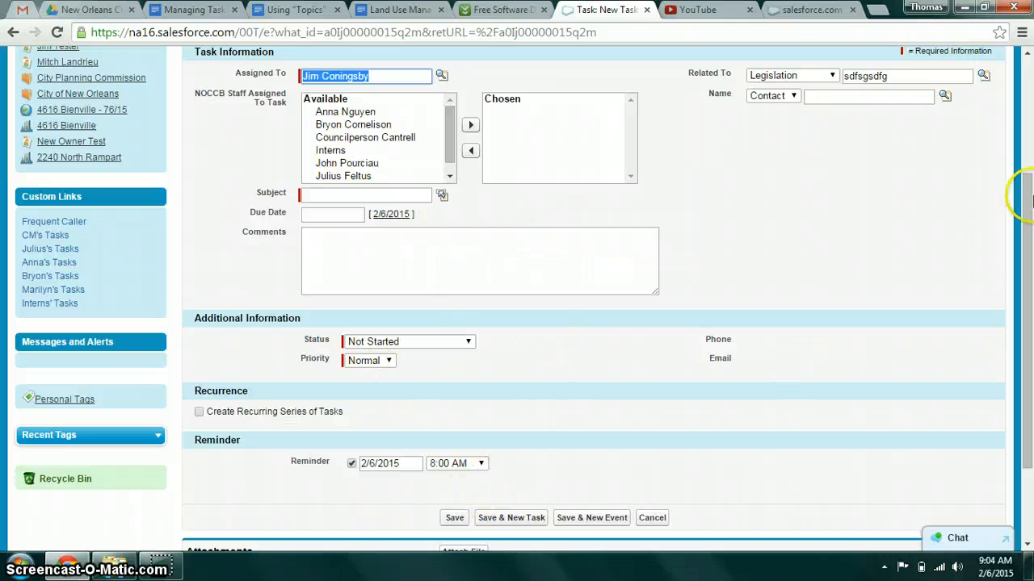
click(1030, 148)
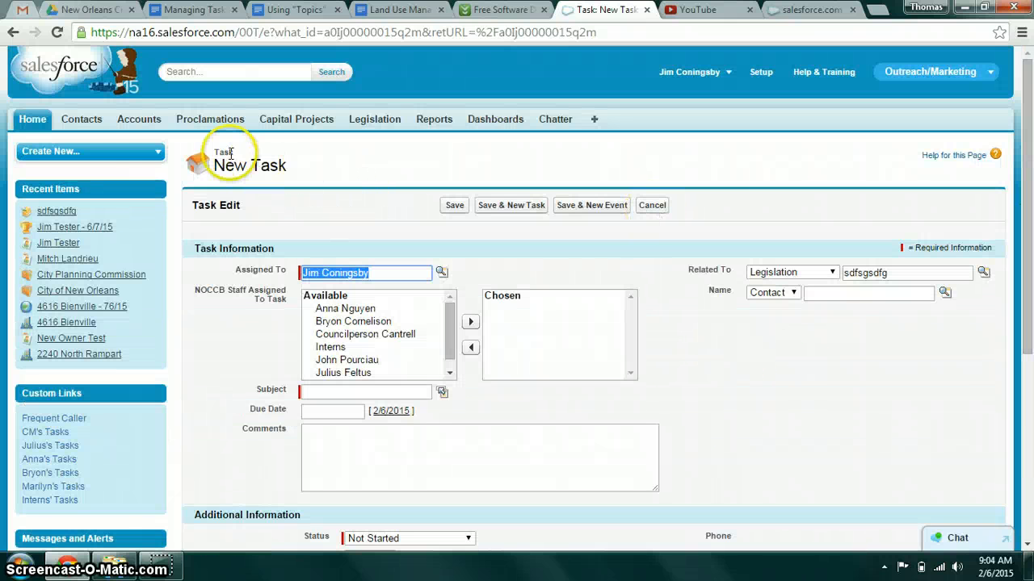
Open the first recent contact and examine the New Task form in its feed
click(96, 129)
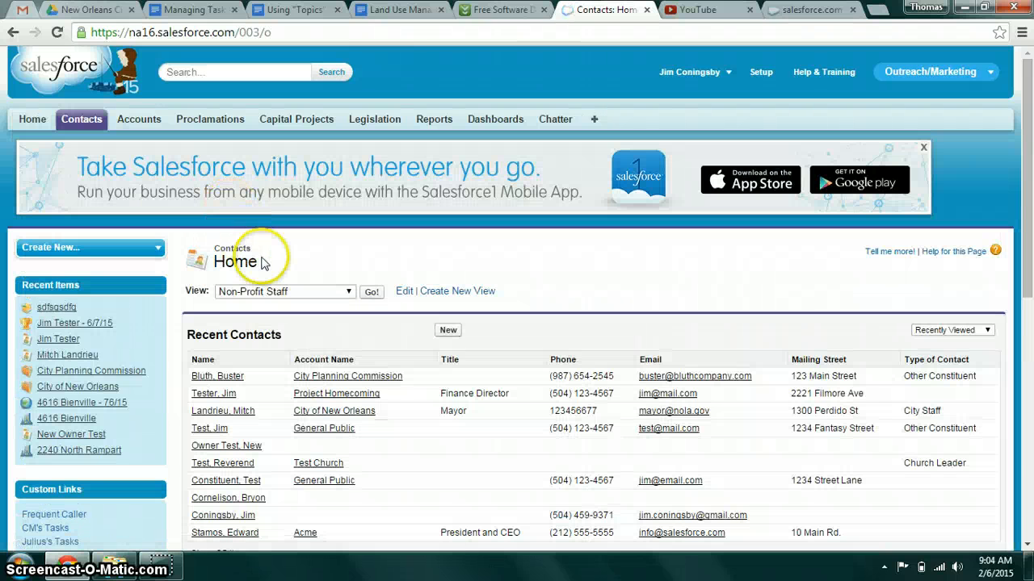
click(211, 378)
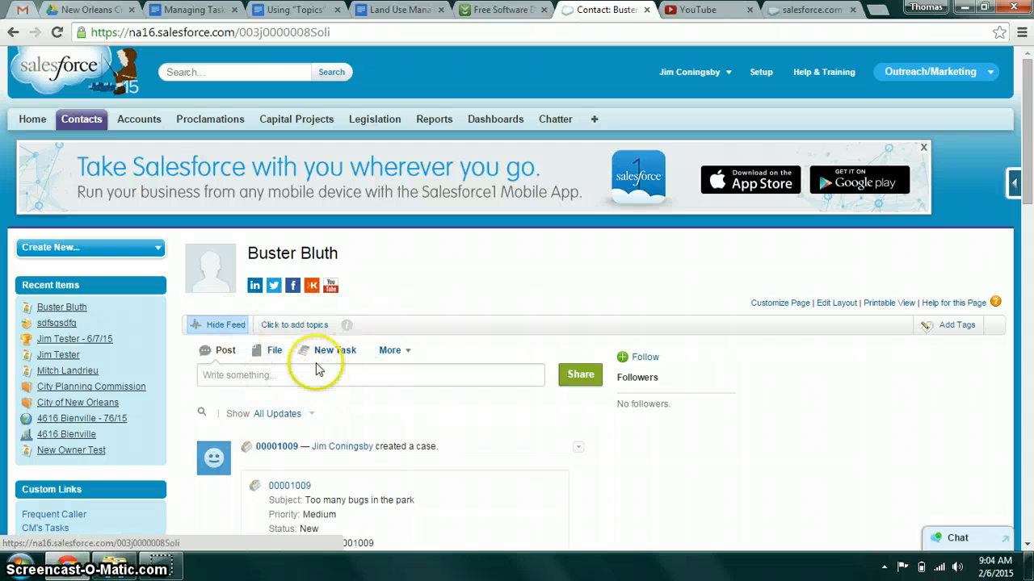
click(326, 355)
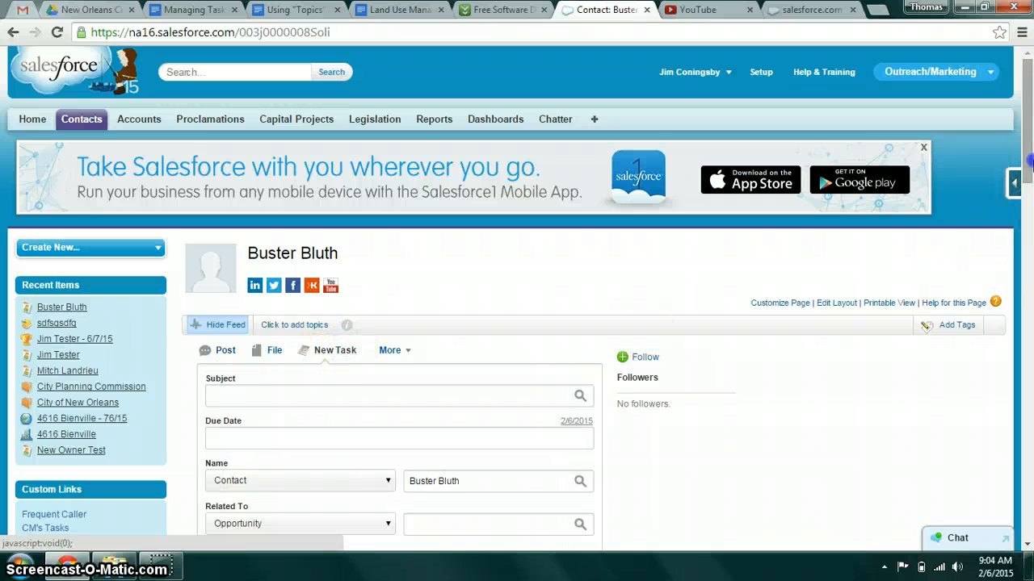
scroll(1029, 162, down, 2)
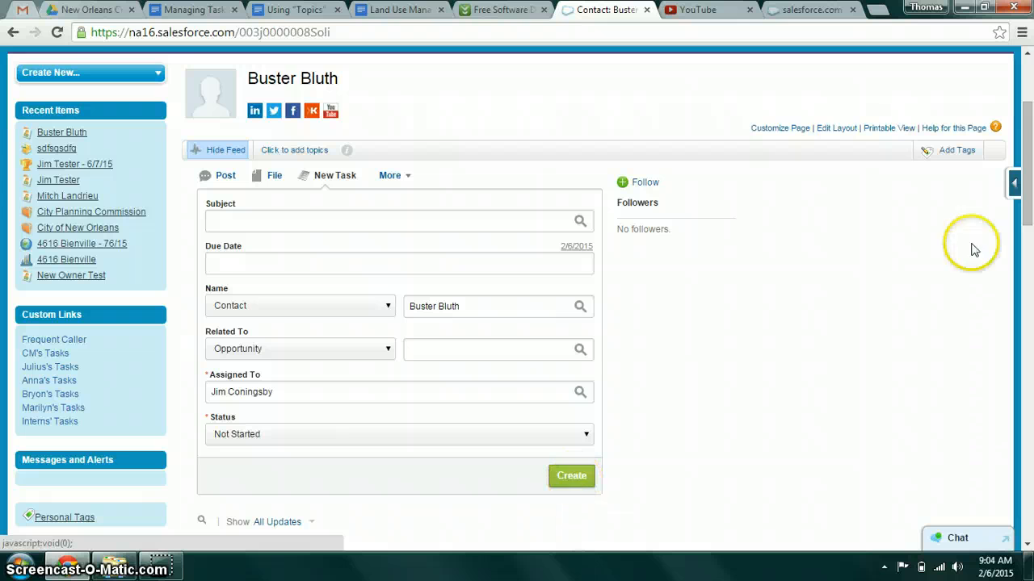
scroll(1026, 161, up, 3)
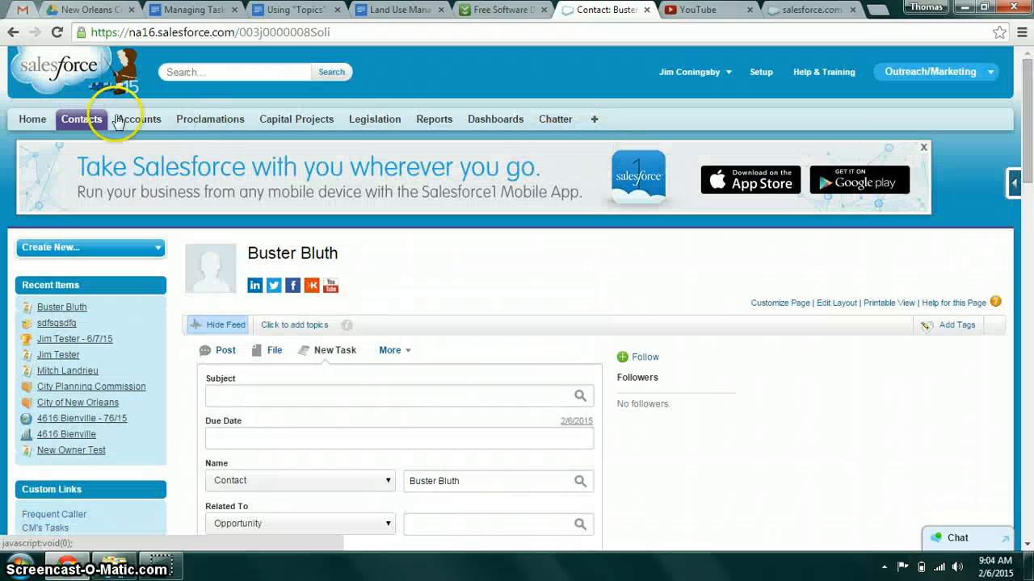
Open the fourth custom link on the home page to view that staff member's task list
click(41, 120)
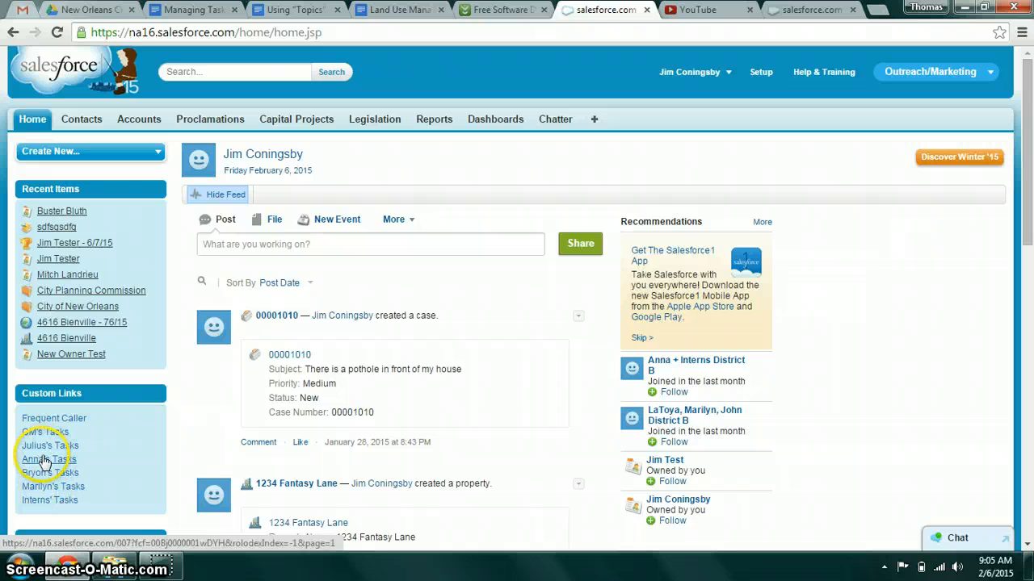
click(49, 461)
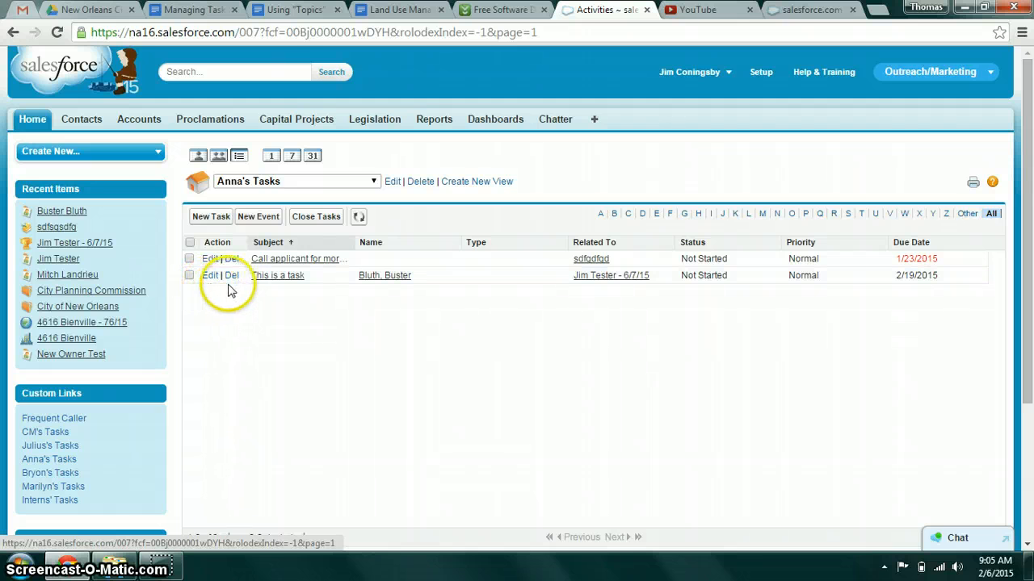
Start a new task on the first recent contact's record with the subject "Called about smoking ordinance"
click(96, 122)
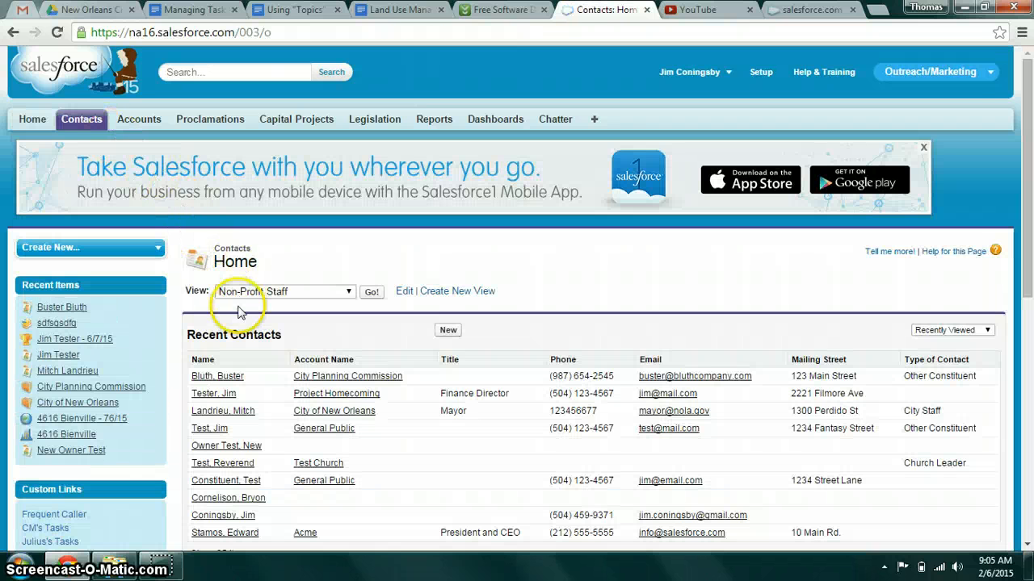
click(223, 376)
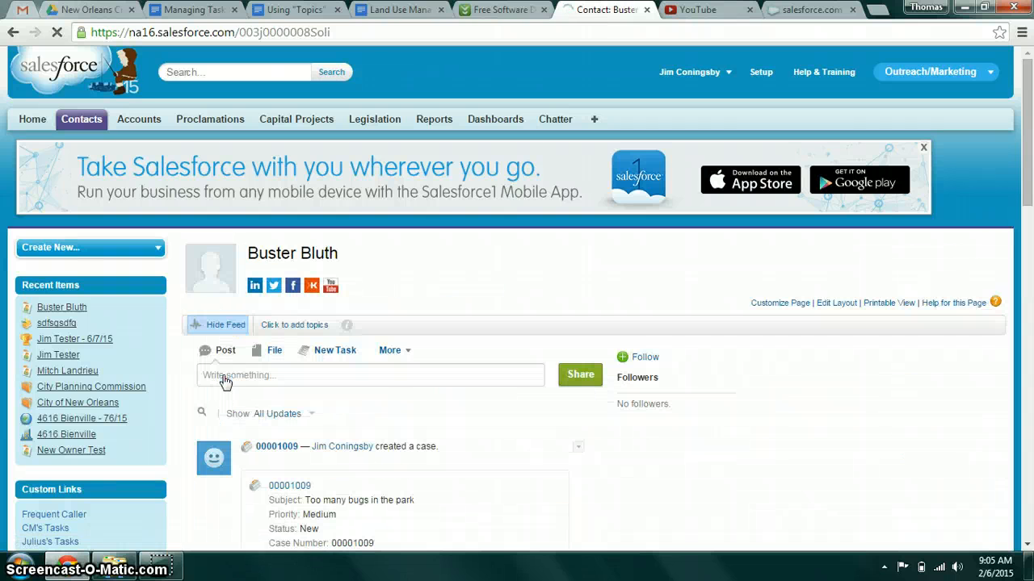
click(327, 352)
click(281, 395)
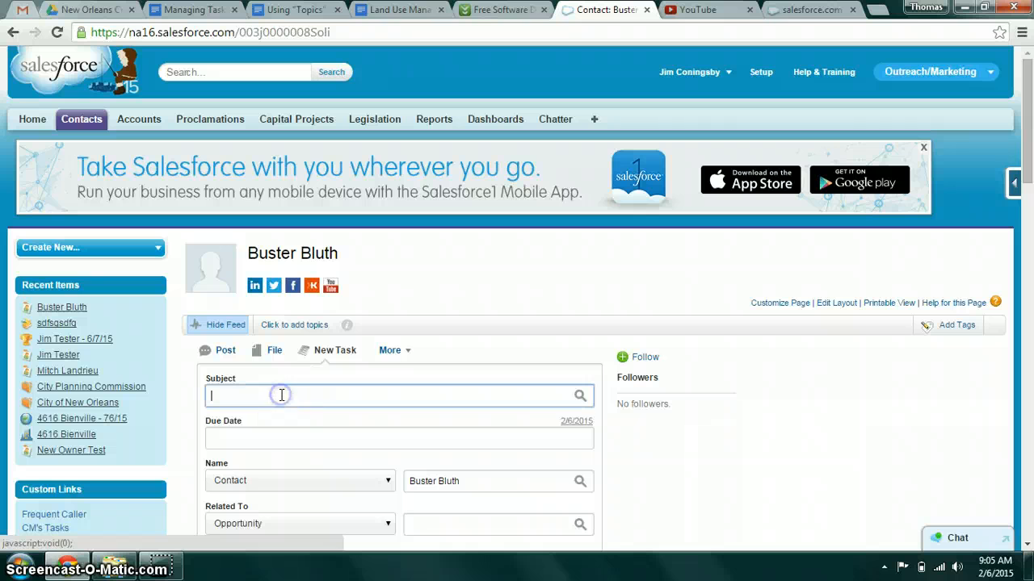
text(Called about smoking ordinance)
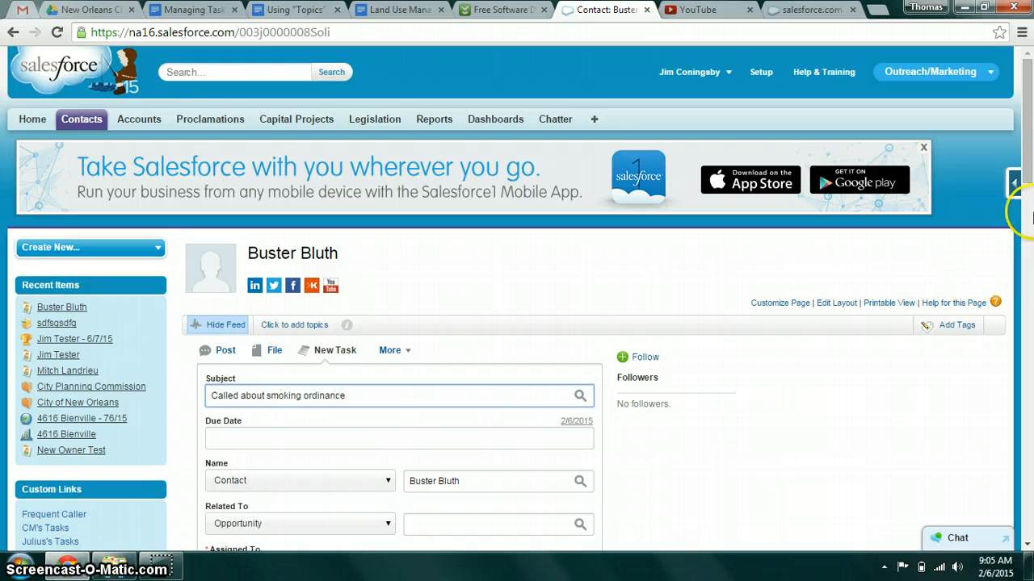
Set the task's status to Completed and create the task
scroll(1019, 214, down, 3)
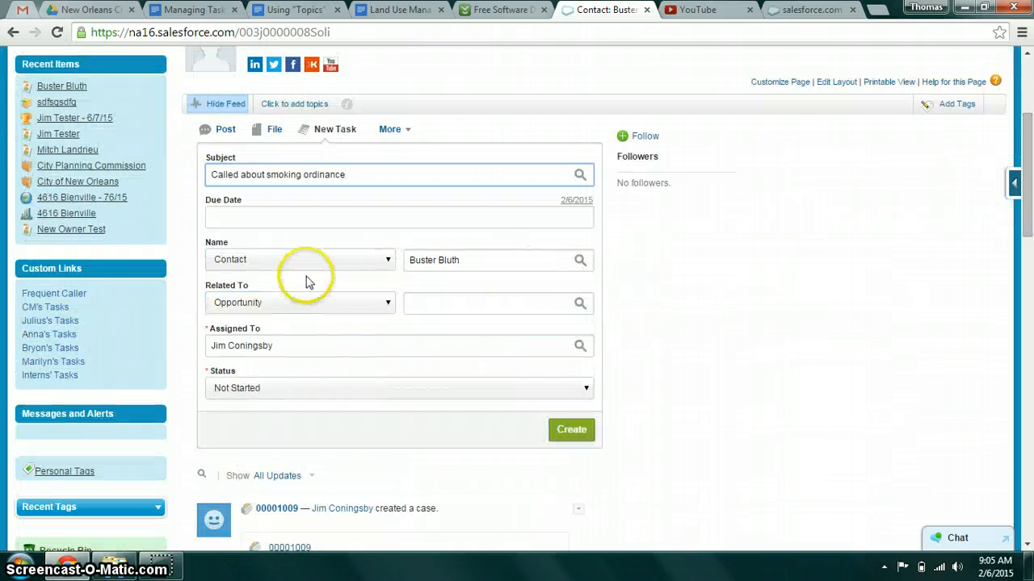
click(259, 393)
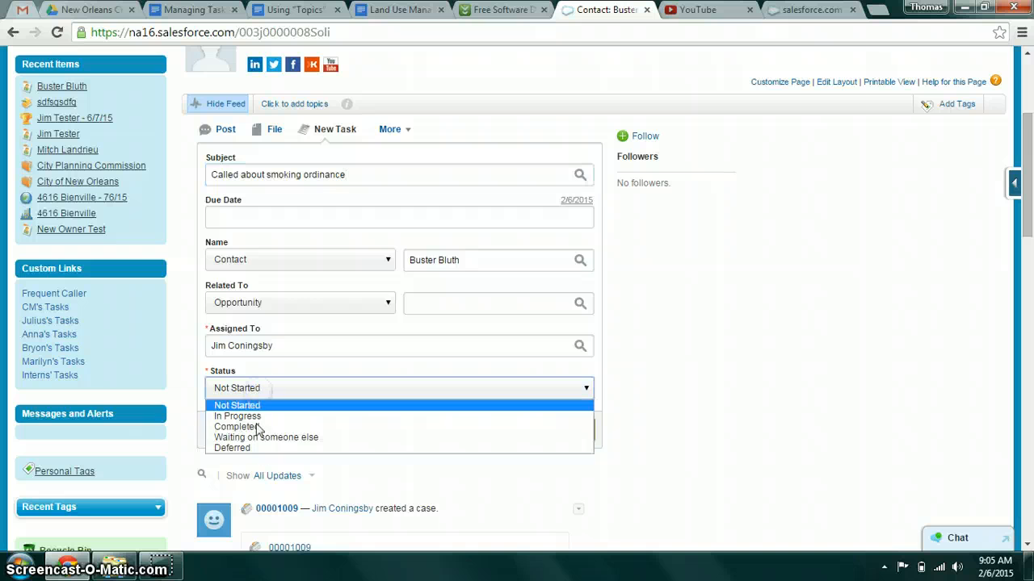
click(238, 425)
click(567, 430)
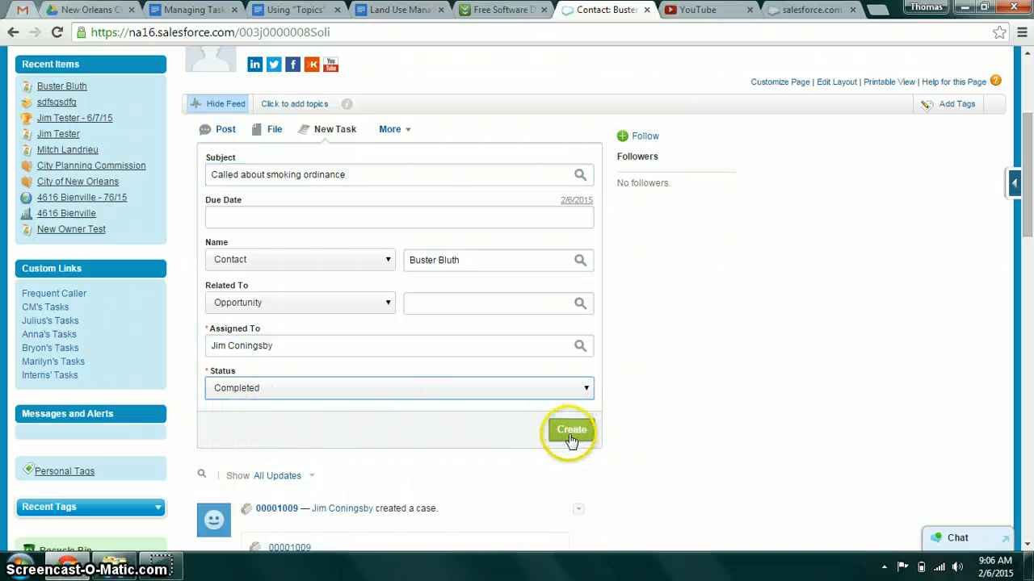
Open the details of the smoking ordinance task, open its Comments field for editing, and cancel the edit
scroll(517, 387, down, 4)
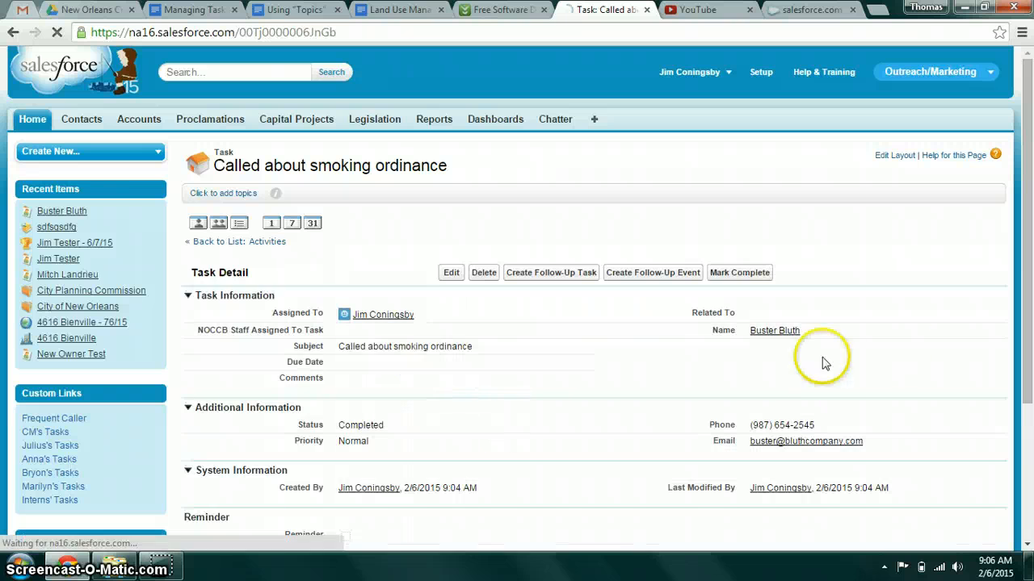
drag(1027, 241, 1028, 284)
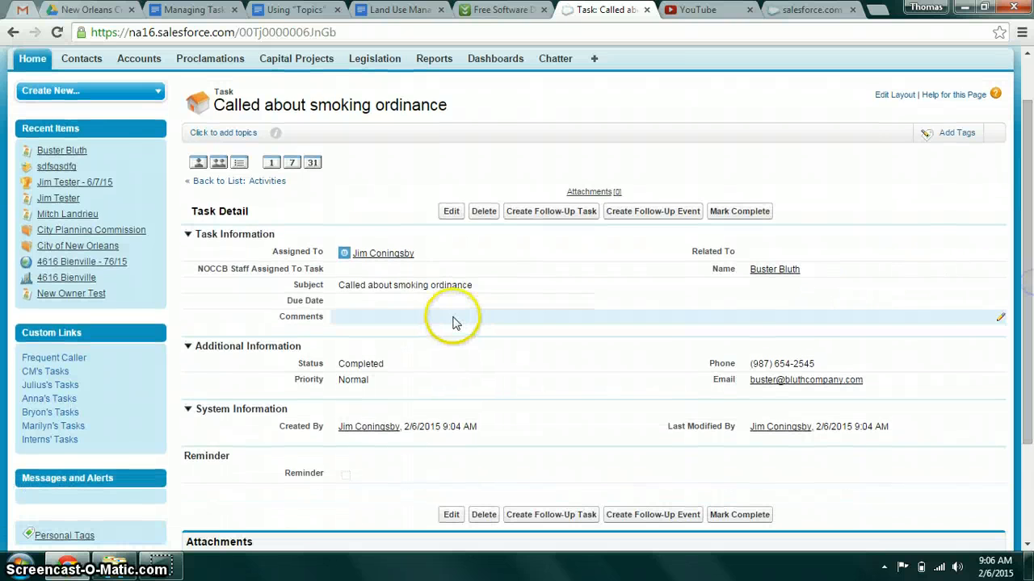
double_click(354, 320)
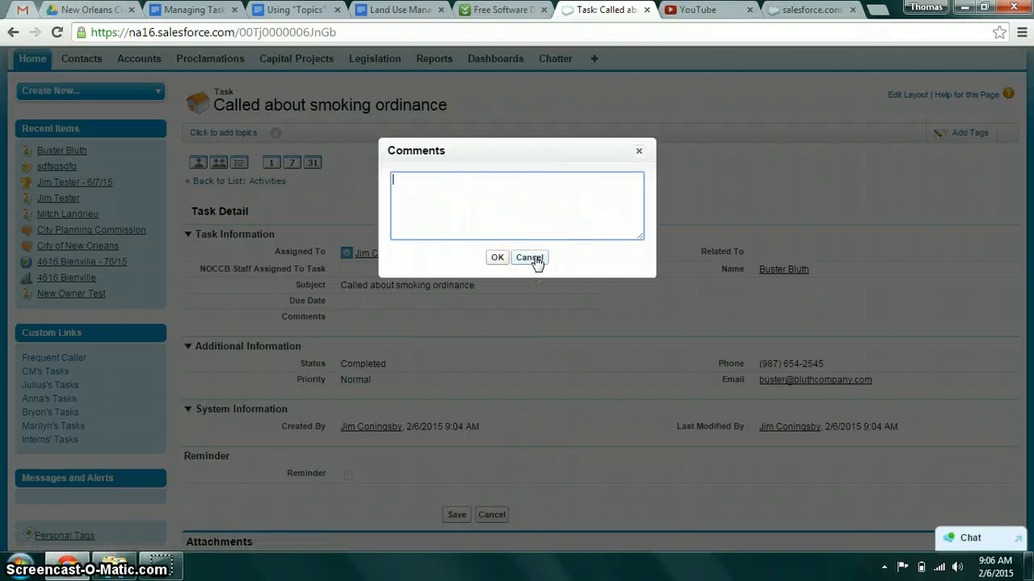
click(534, 258)
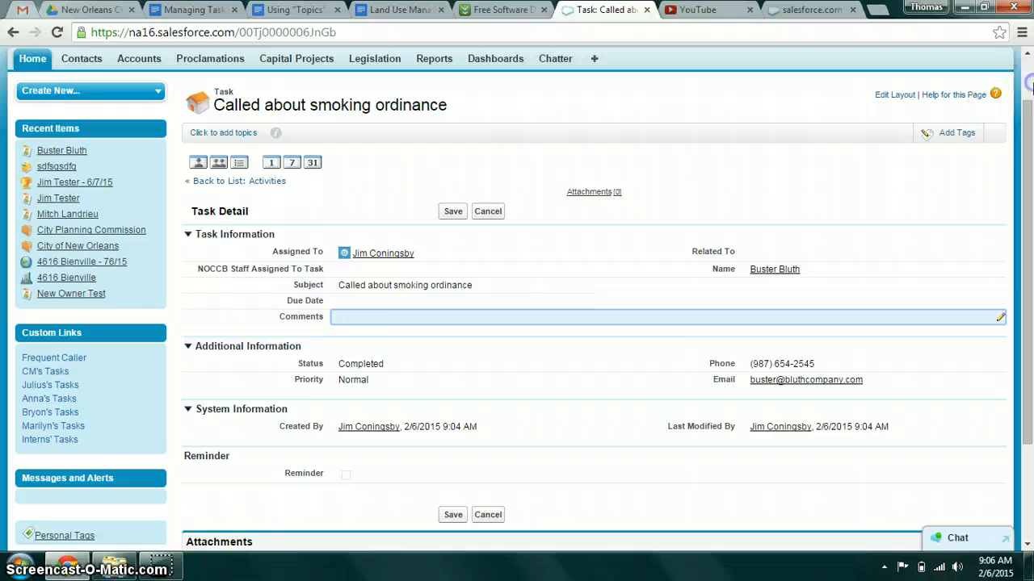
drag(1028, 81, 1028, 62)
Check the home page feed for the new task and reopen the first recent contact
click(35, 125)
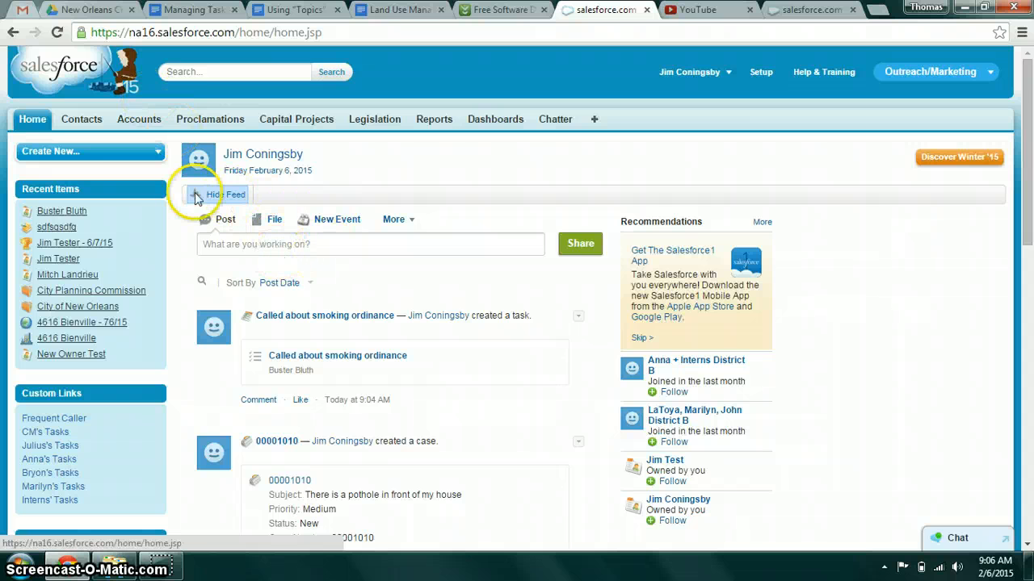
click(82, 117)
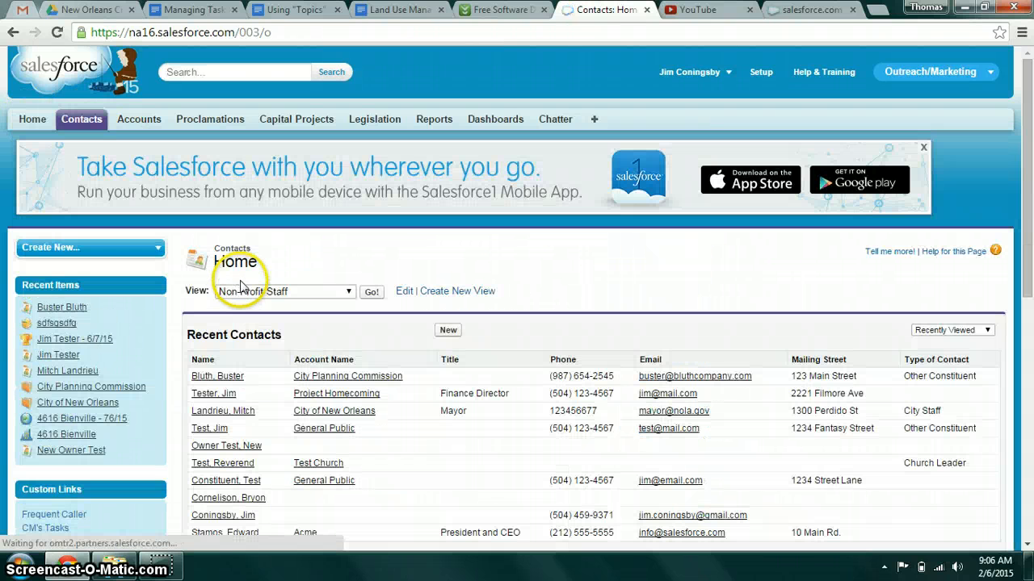
click(214, 377)
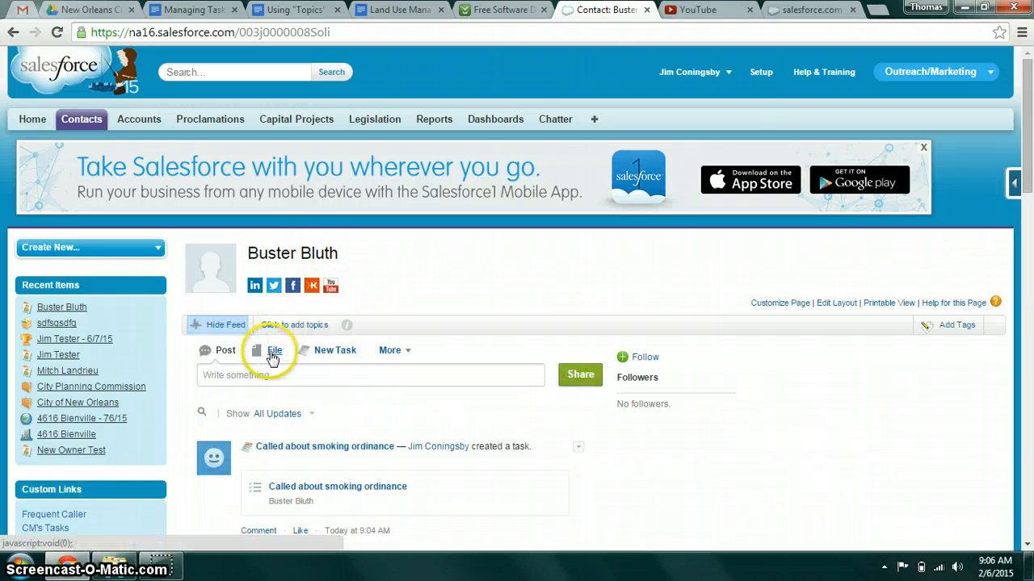
Choose Scrolling Powerpoint from the computer's Gala folder as the file for a new post on the contact's feed
click(273, 357)
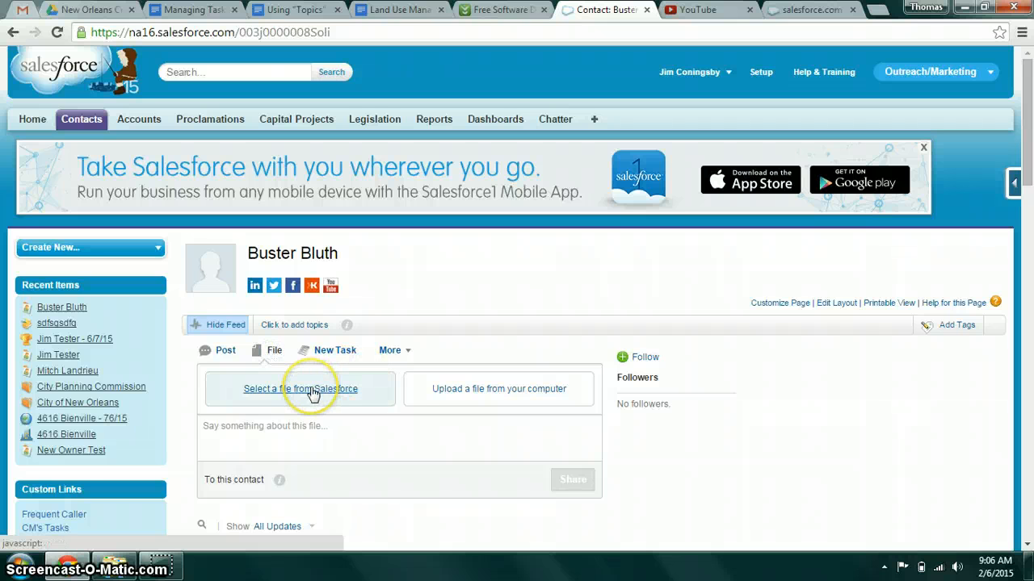
click(461, 394)
click(239, 379)
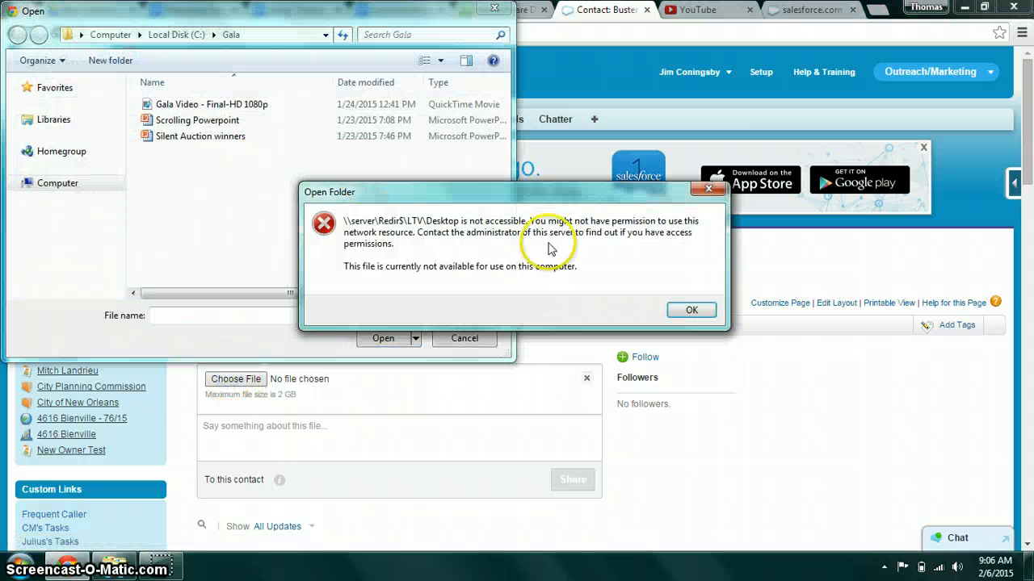
click(691, 310)
click(176, 121)
double_click(176, 121)
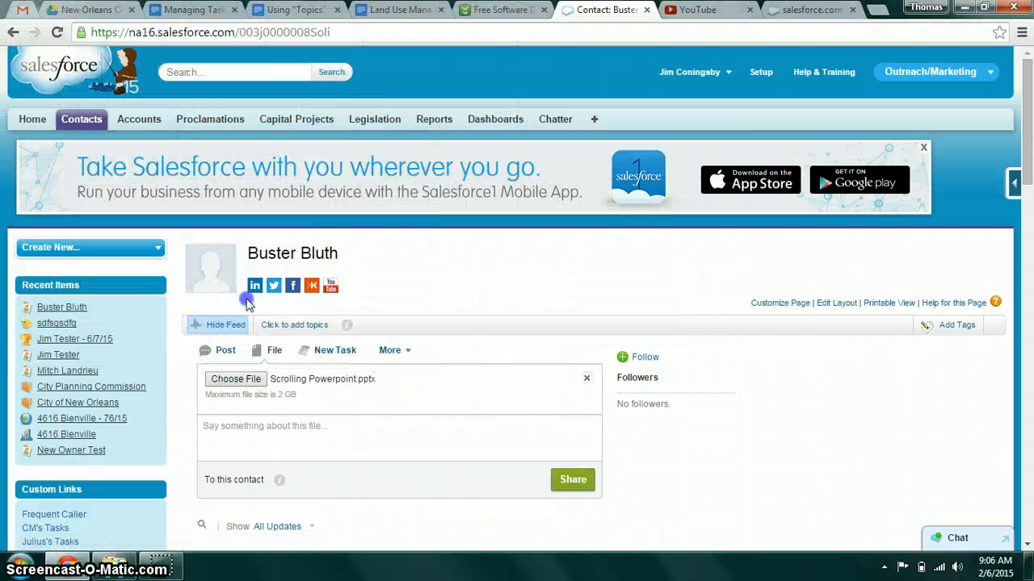
Describe the file as "This is the presentation we're giving to" plus the contact's first name, and share the post
click(478, 436)
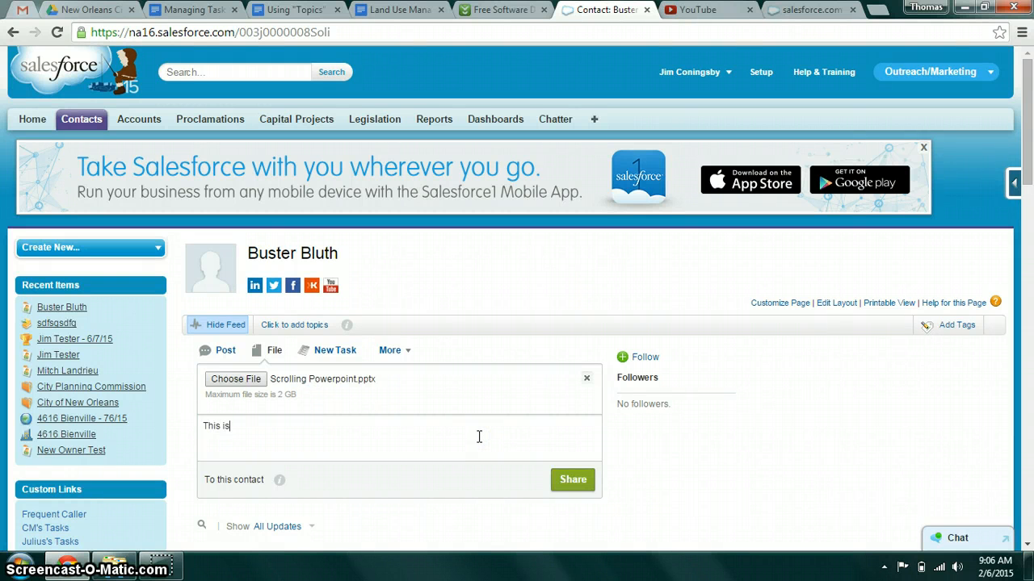
text(This is the presentation we're giving to buster)
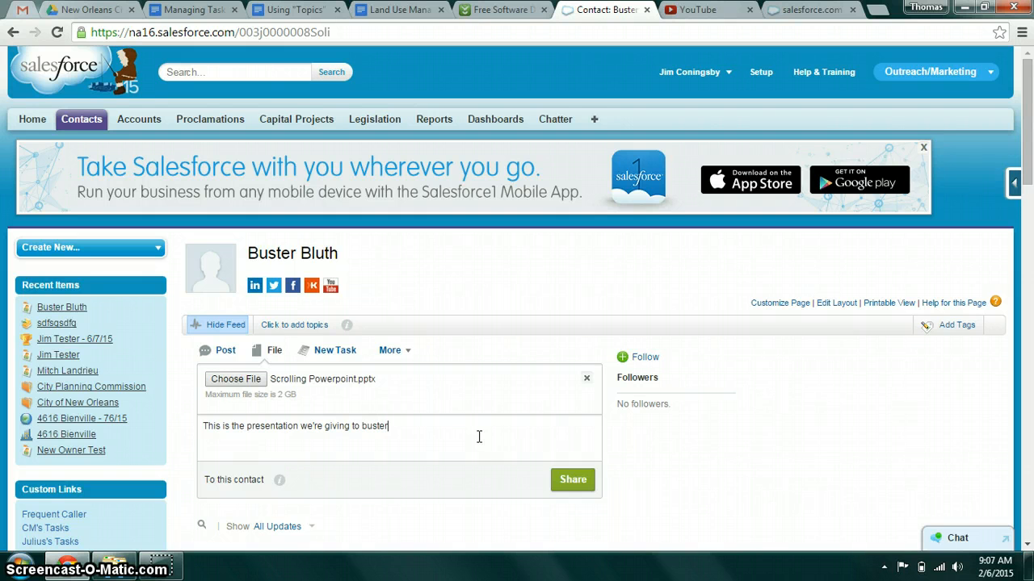
click(573, 480)
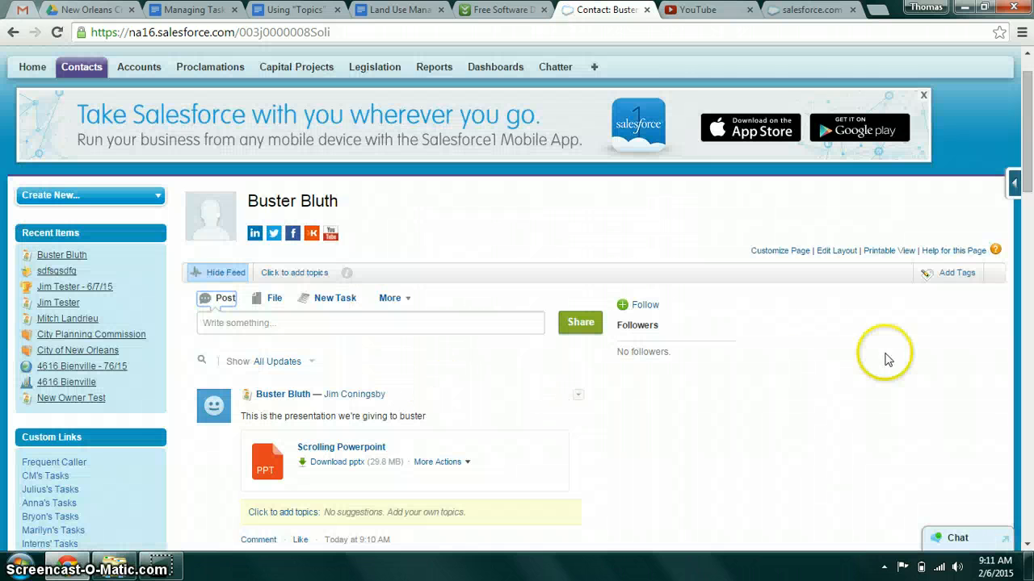
Add the topic Anti-Smoking Legislation to the shared presentation post and finish editing its topics
scroll(1009, 179, down, 2)
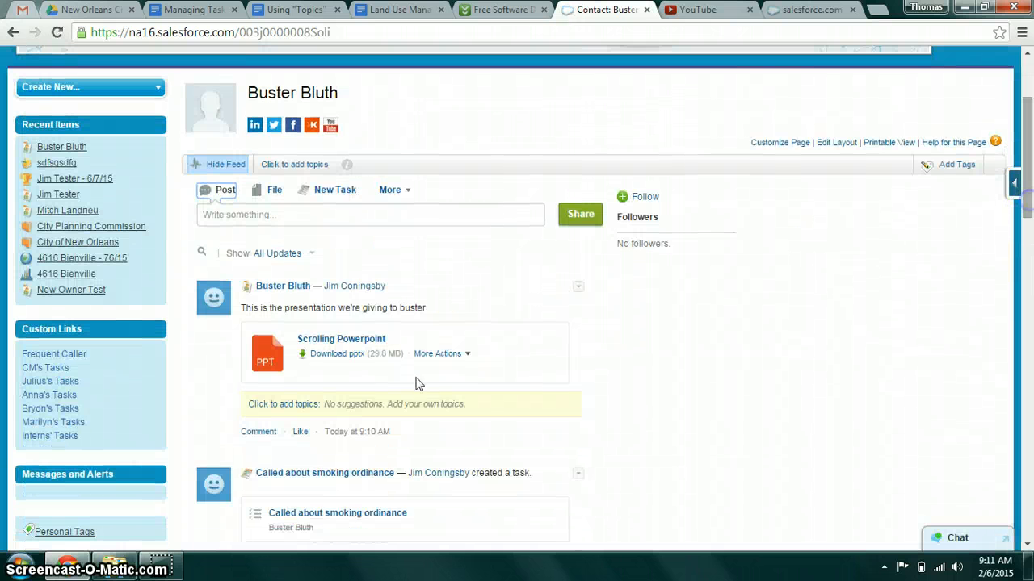
click(281, 404)
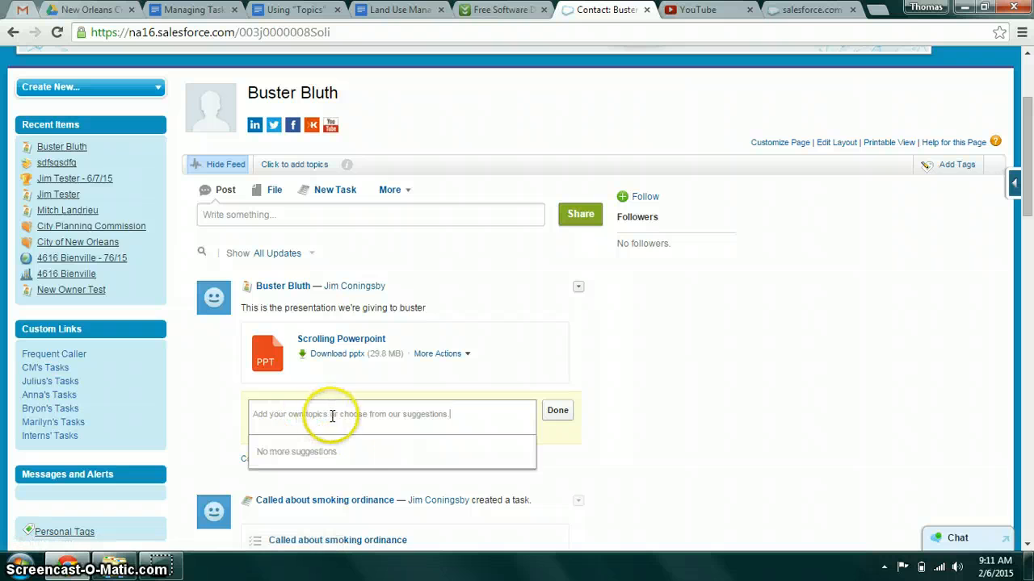
click(332, 416)
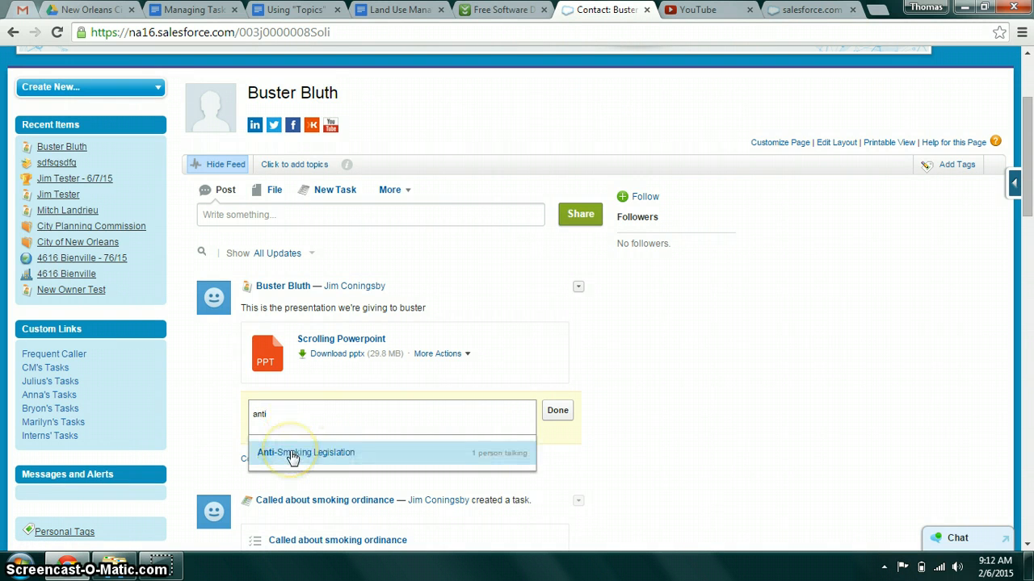
click(292, 456)
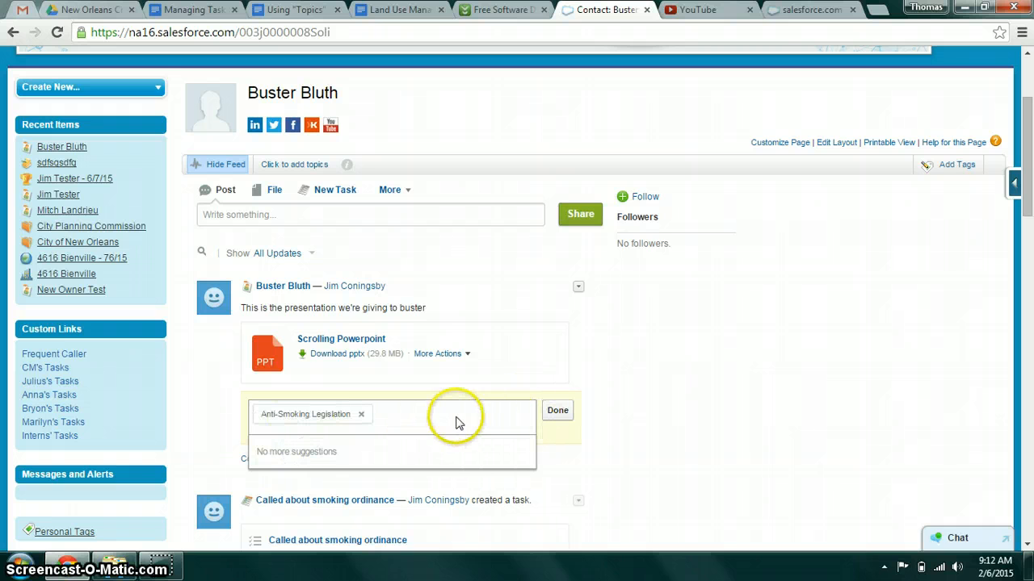
click(561, 412)
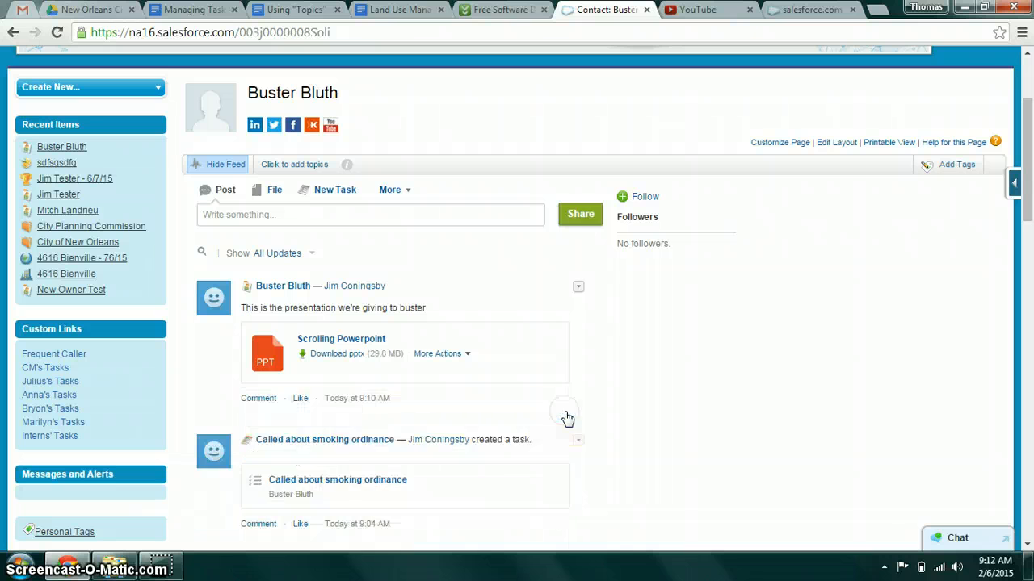